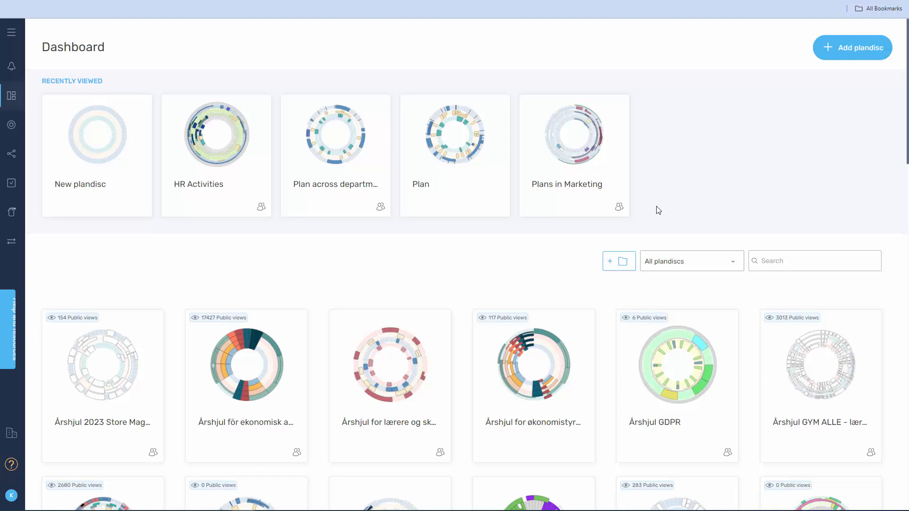
- Look through the existing plandiscs on the dashboard and view the account menu options
scroll(673, 199, "down", 2)
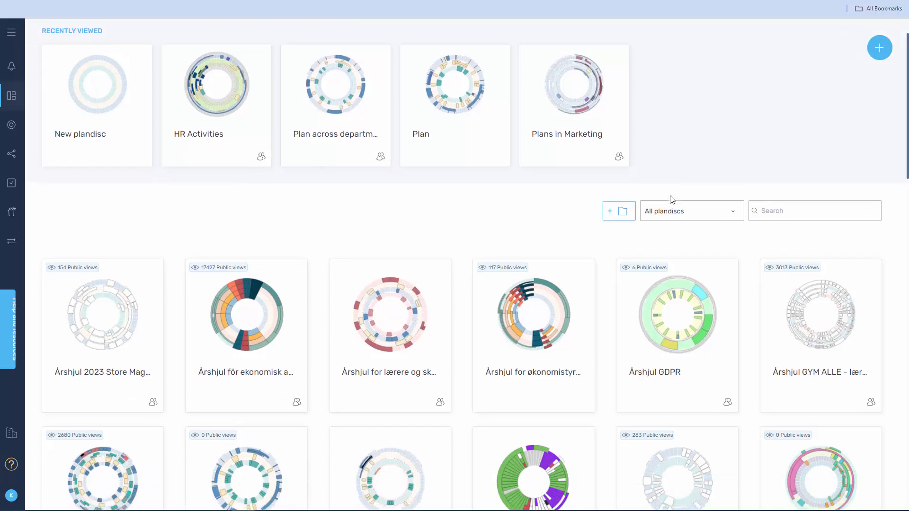
scroll(669, 200, "down", 4)
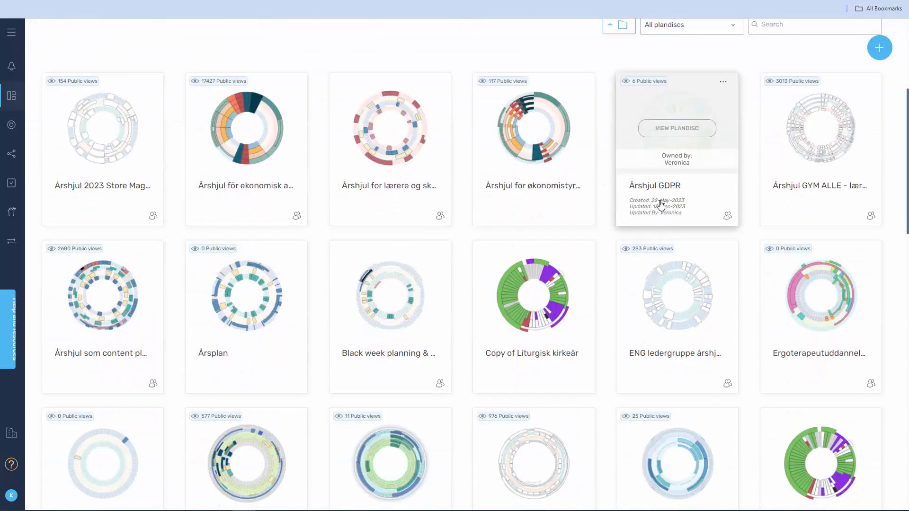
scroll(659, 207, "down", 6)
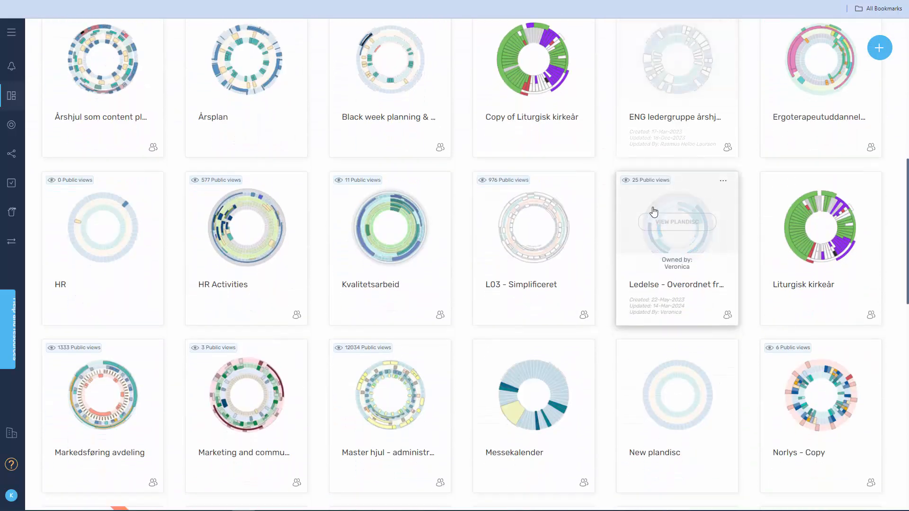
scroll(653, 213, "down", 3)
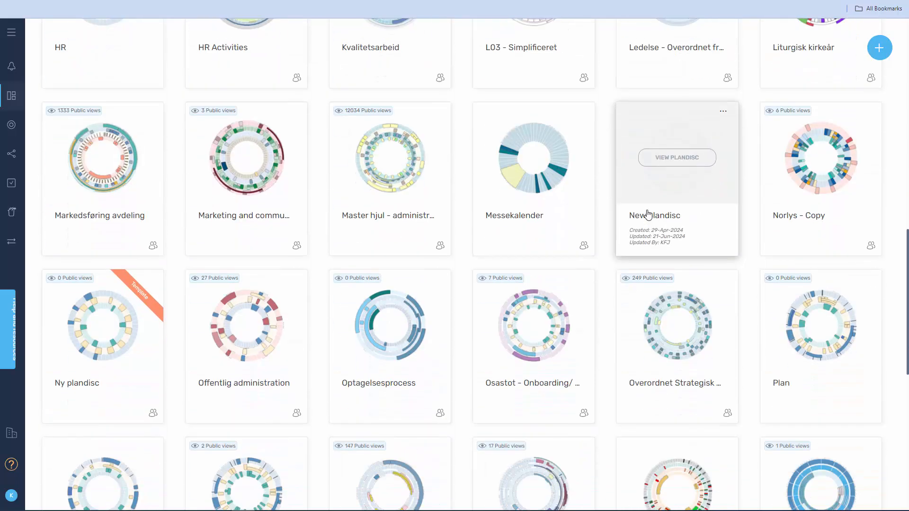
scroll(644, 215, "down", 2)
scroll(642, 218, "down", 1)
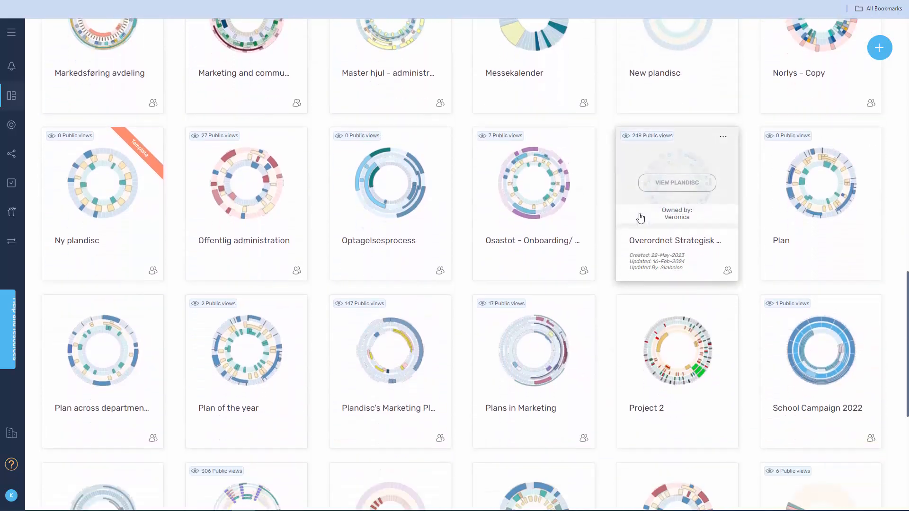
scroll(640, 218, "down", 3)
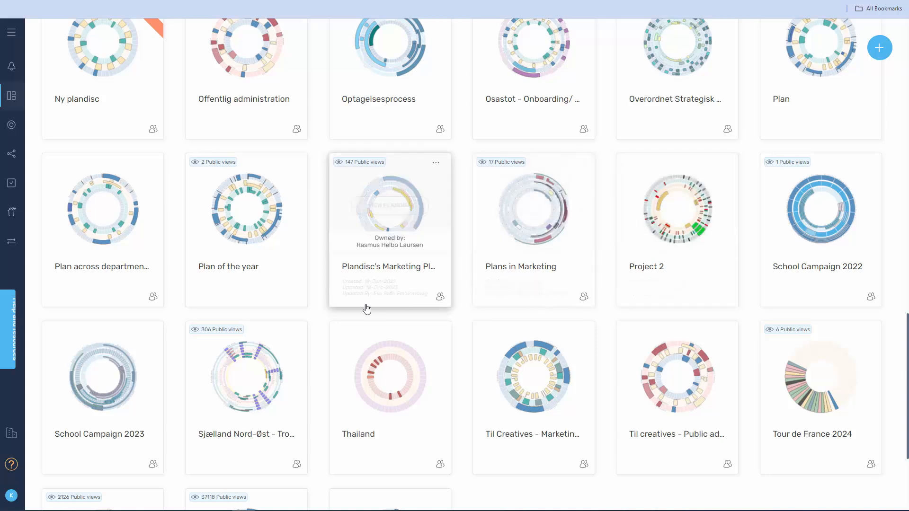
left_click(7, 500)
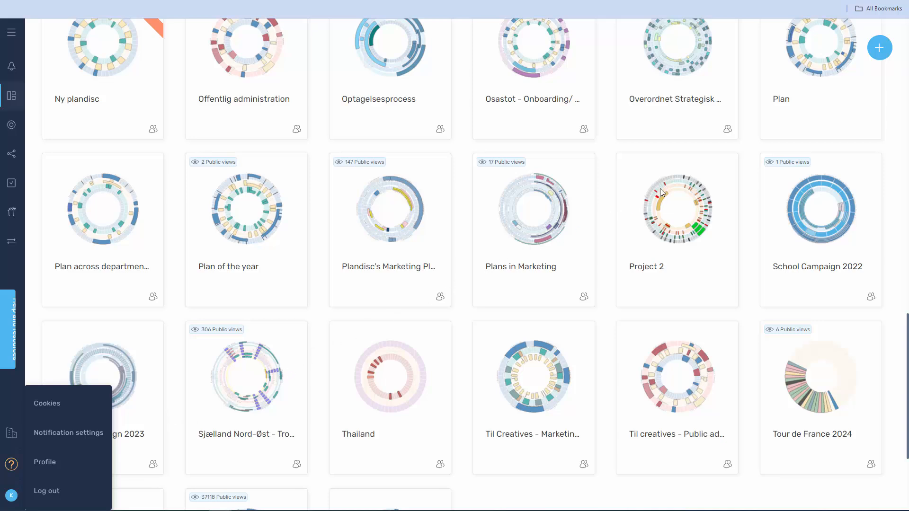
- Browse all templates in the template center and create an empty plandisc from scratch
left_click(883, 56)
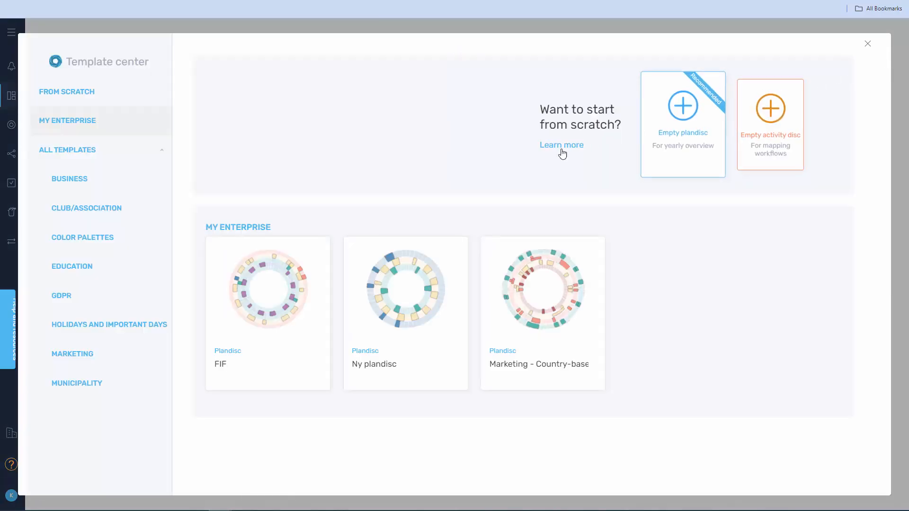
left_click(93, 160)
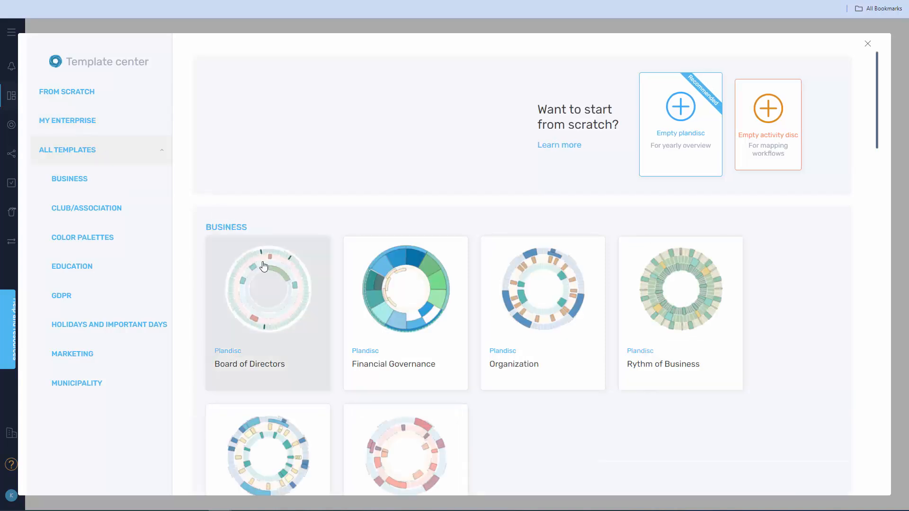
scroll(293, 283, "down", 3)
scroll(293, 282, "down", 4)
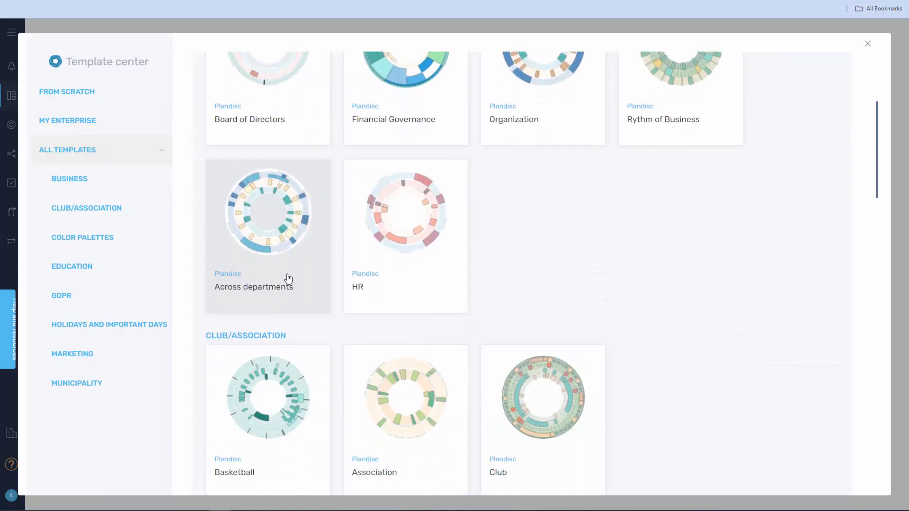
scroll(285, 279, "down", 4)
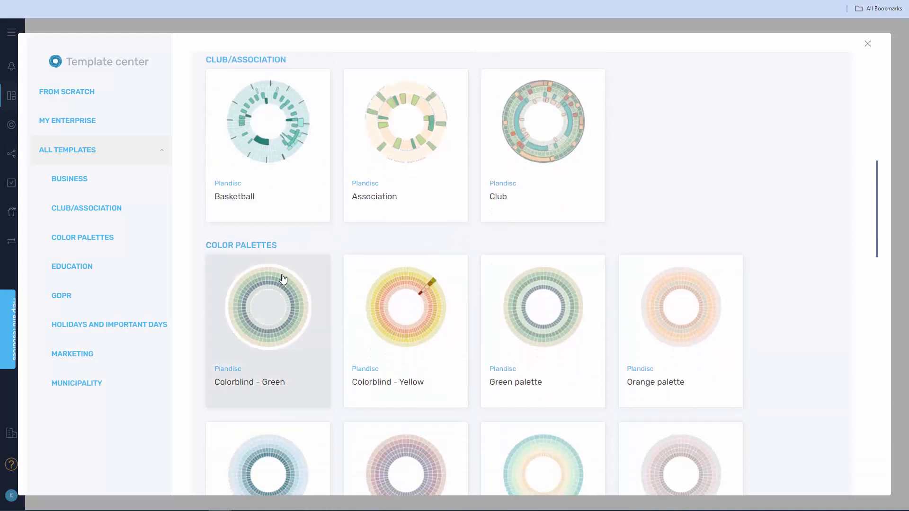
left_click(110, 99)
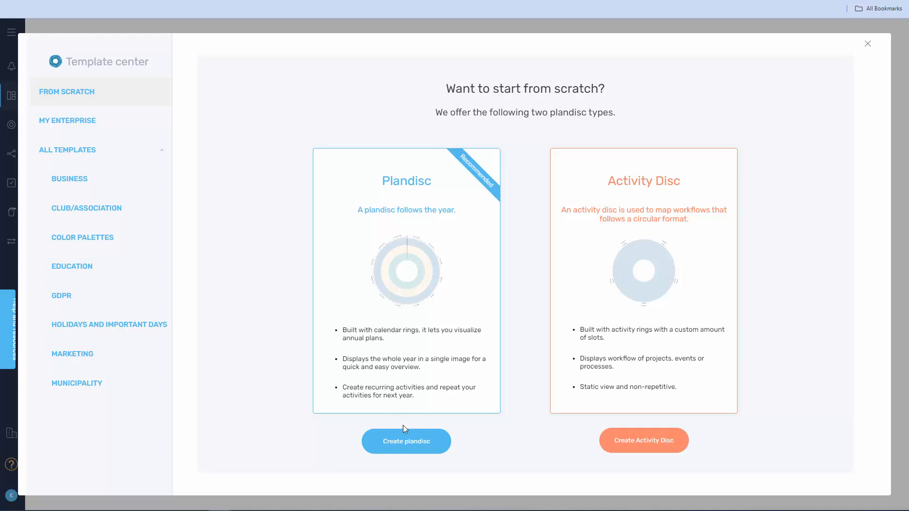
left_click(423, 443)
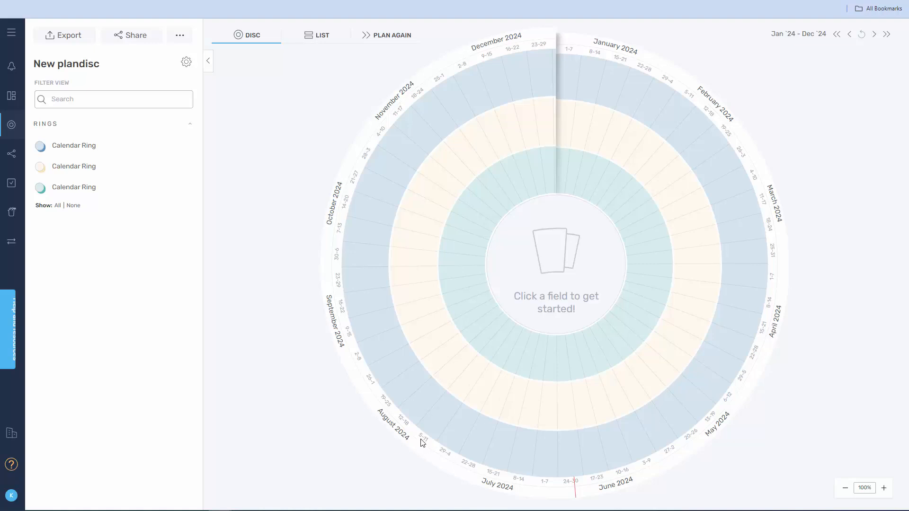
- Open the plandisc setup, try the revolving calendar setting and return it to static
mouse_move(420, 442)
left_click(186, 62)
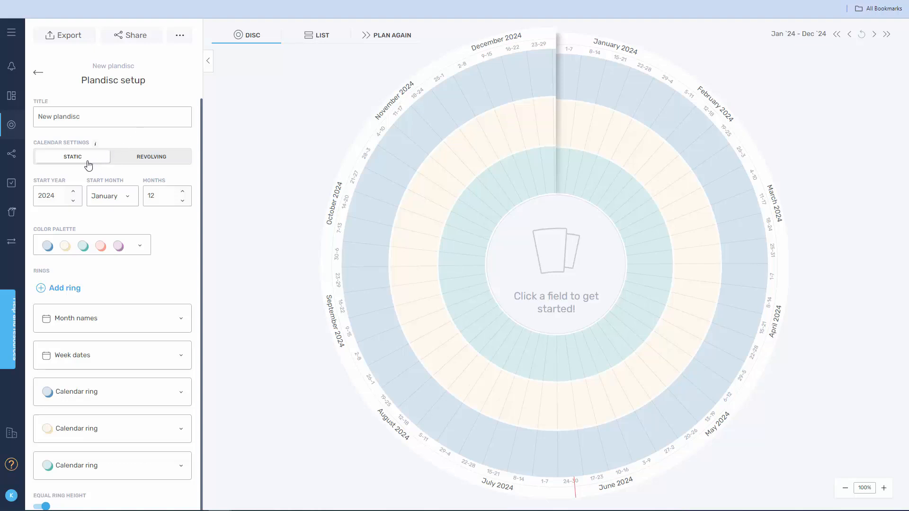
left_click(144, 158)
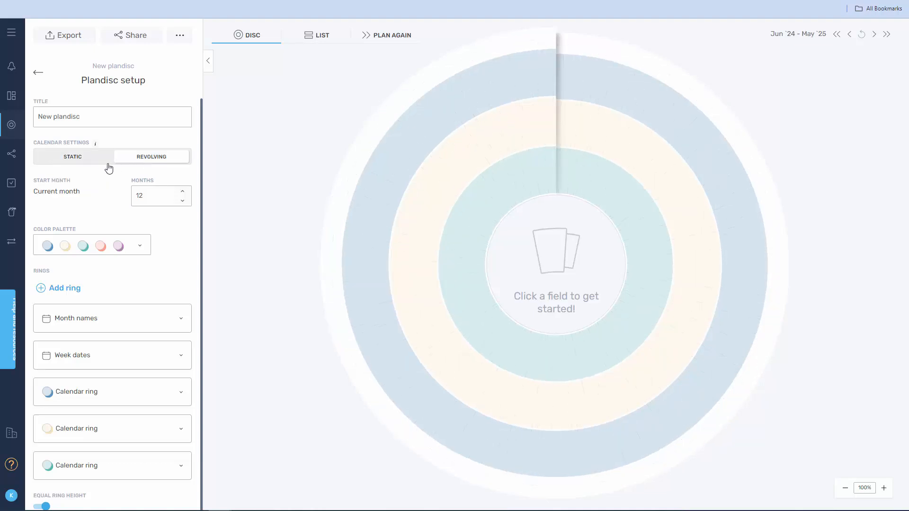
left_click(81, 163)
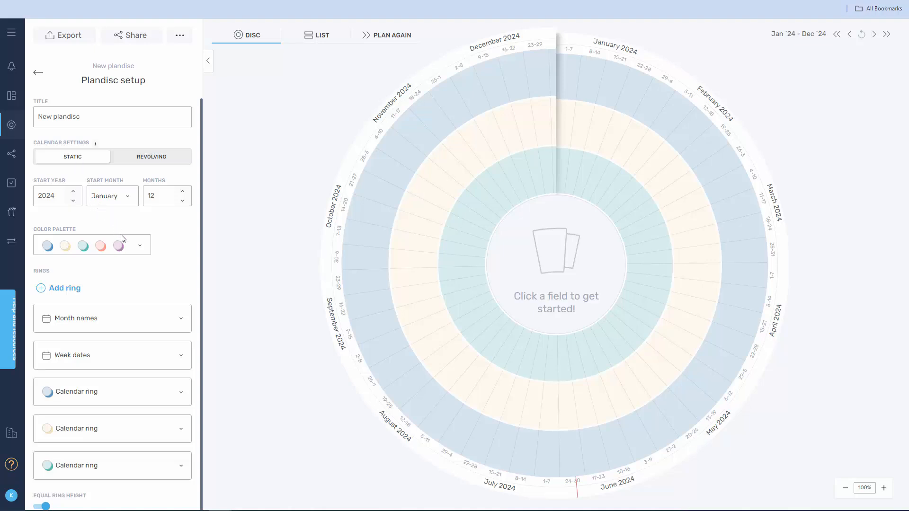
- Examine the available color palettes and the options for copying, merging or deleting the outermost blue calendar ring
left_click(132, 254)
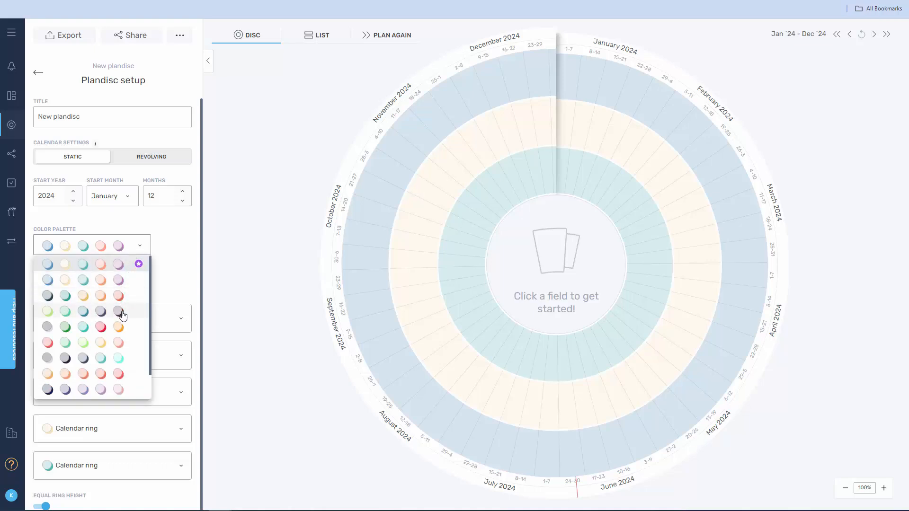
left_click(134, 249)
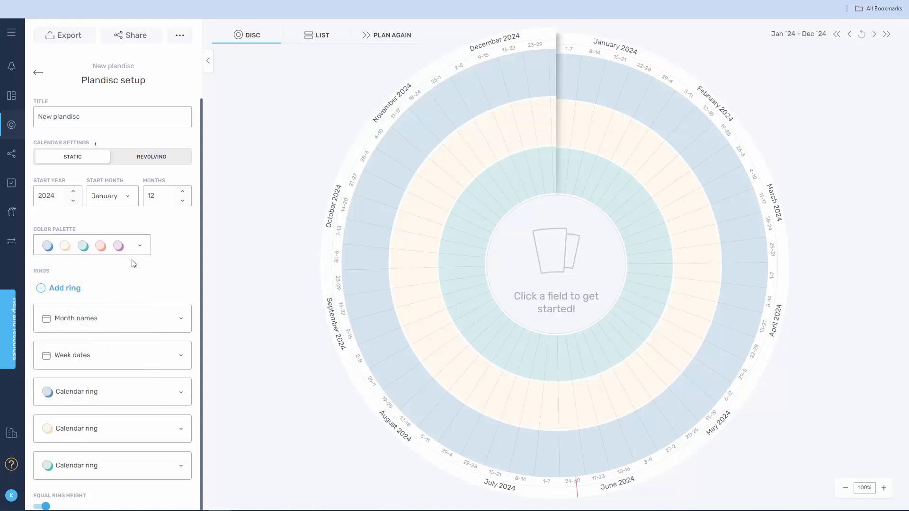
scroll(130, 262, "down", 1)
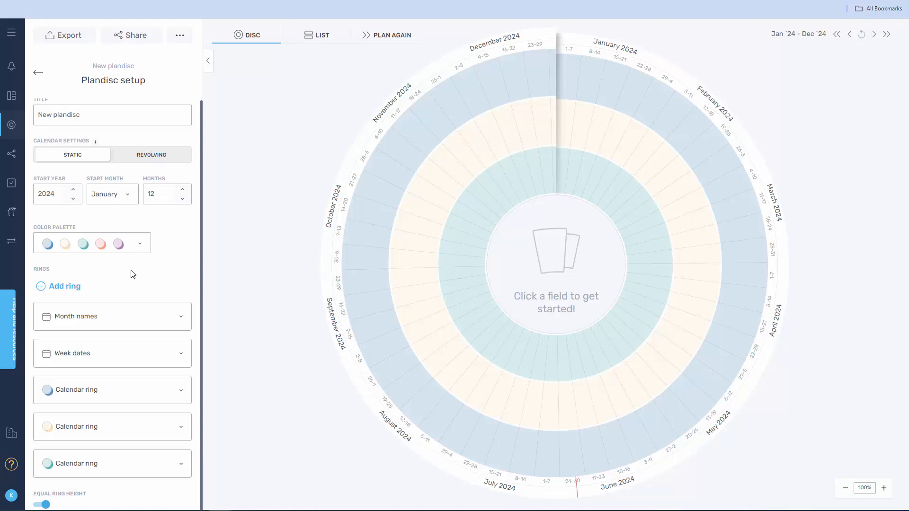
mouse_move(97, 395)
left_mouse_down()
mouse_move(90, 435)
mouse_move(93, 393)
left_mouse_up()
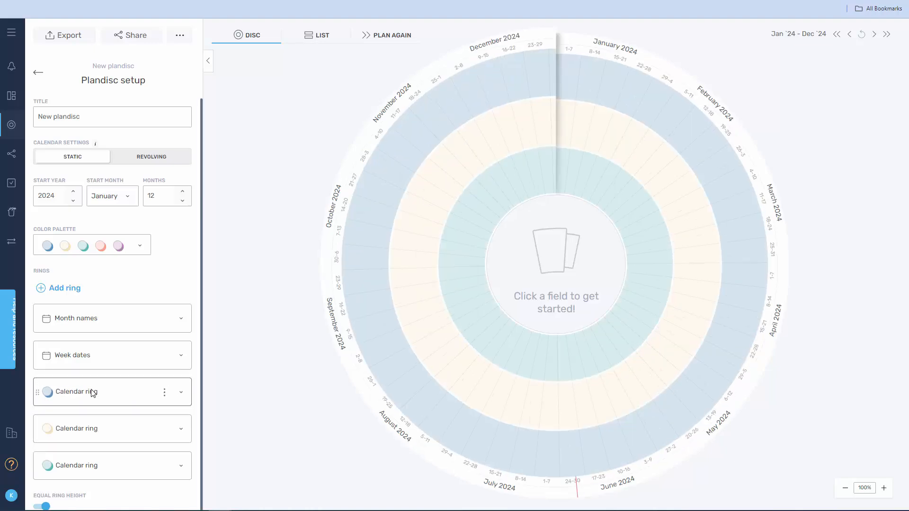
left_click(164, 395)
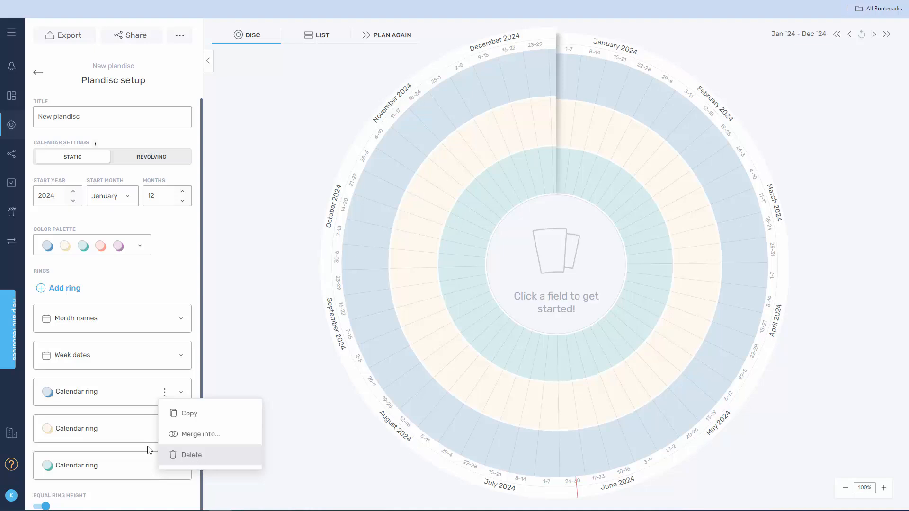
left_click(185, 395)
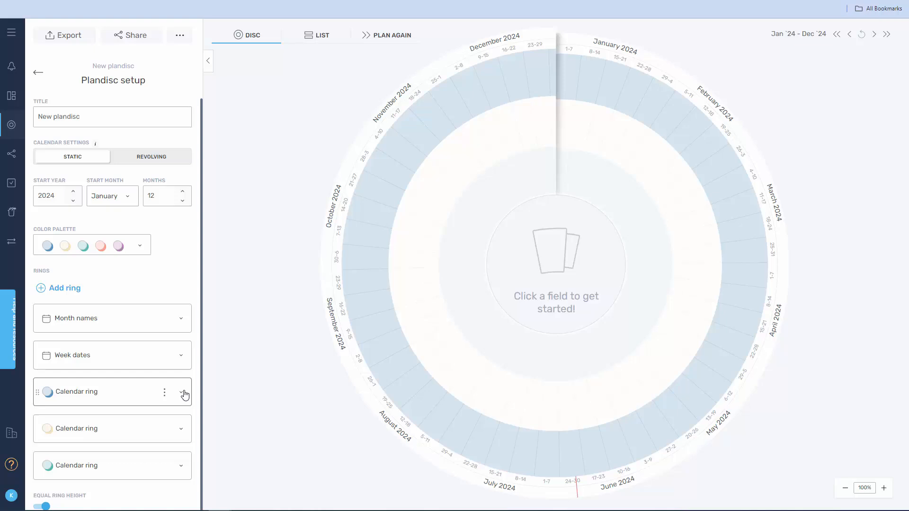
- Check the outermost blue calendar ring's color choices and set its unit to Day
left_click(185, 395)
scroll(183, 392, "down", 3)
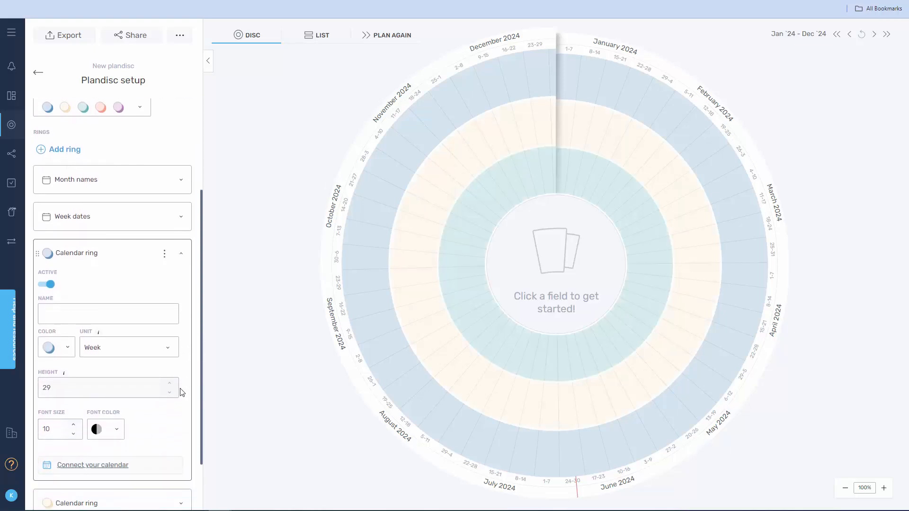
scroll(179, 392, "down", 1)
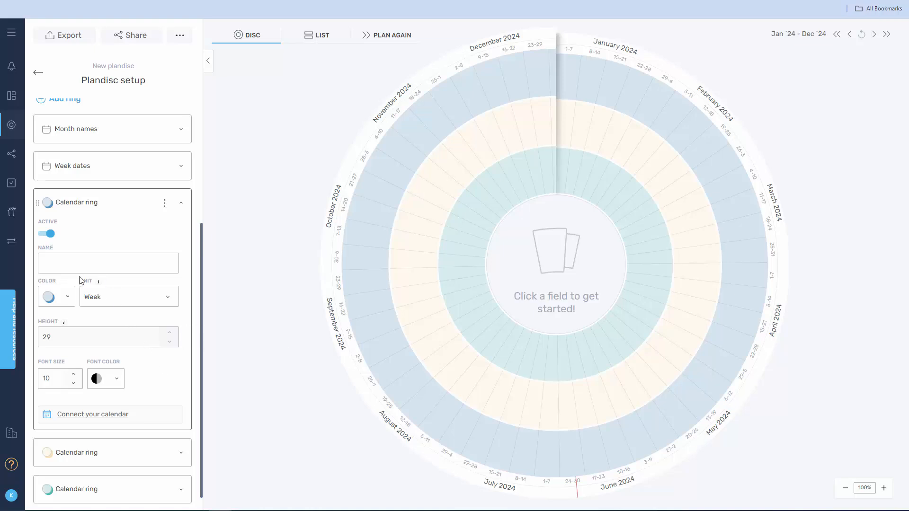
left_click(65, 308)
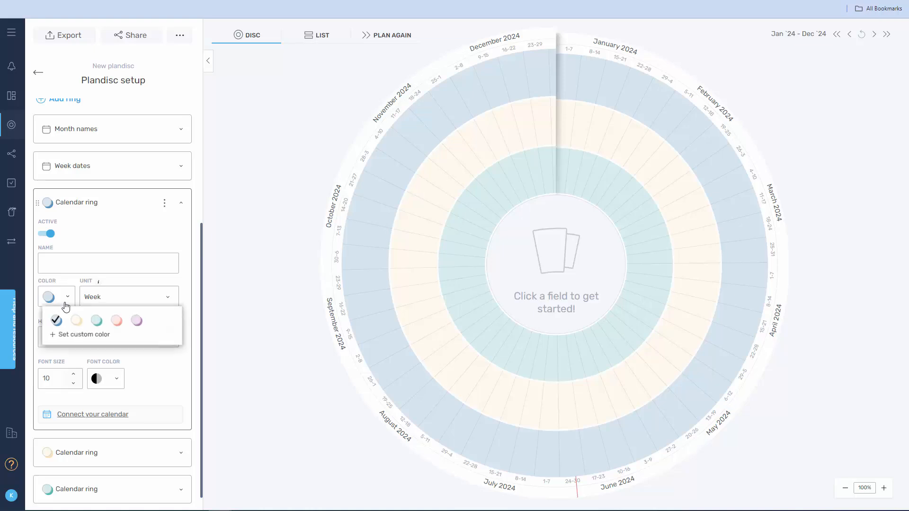
left_click(65, 307)
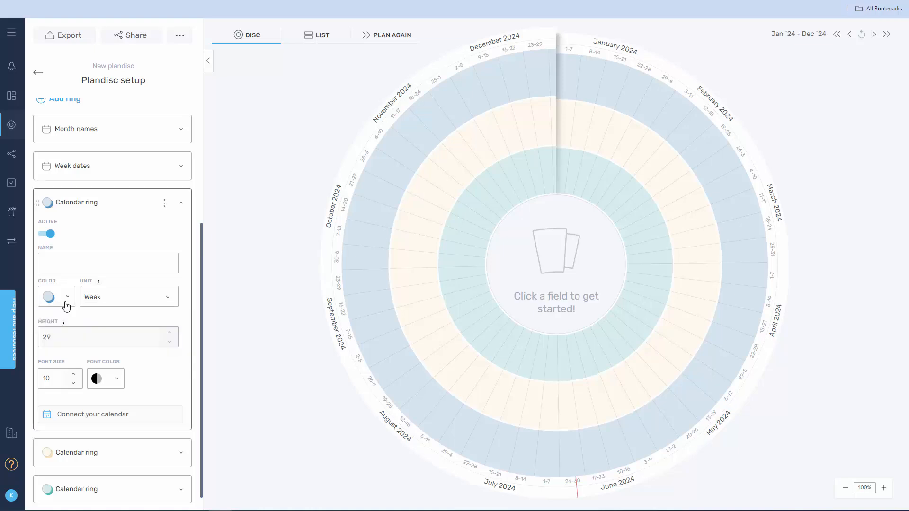
left_click(169, 302)
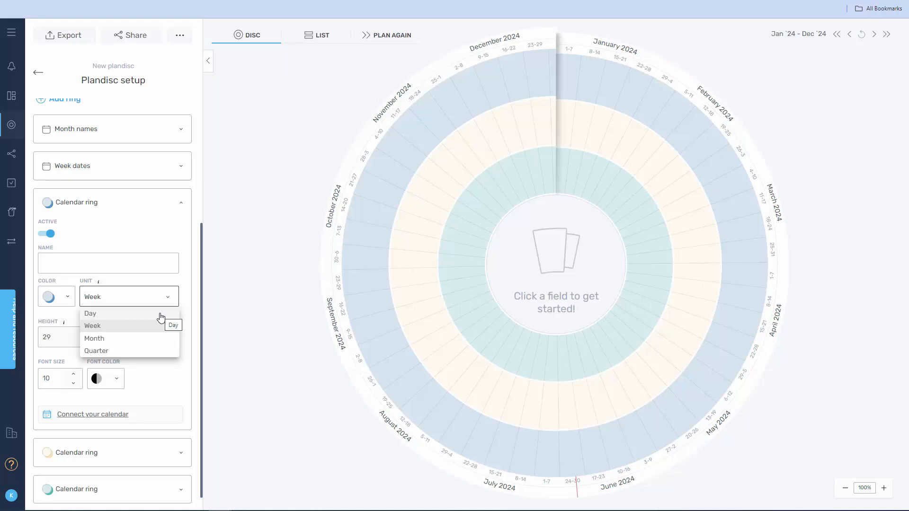
left_click(161, 315)
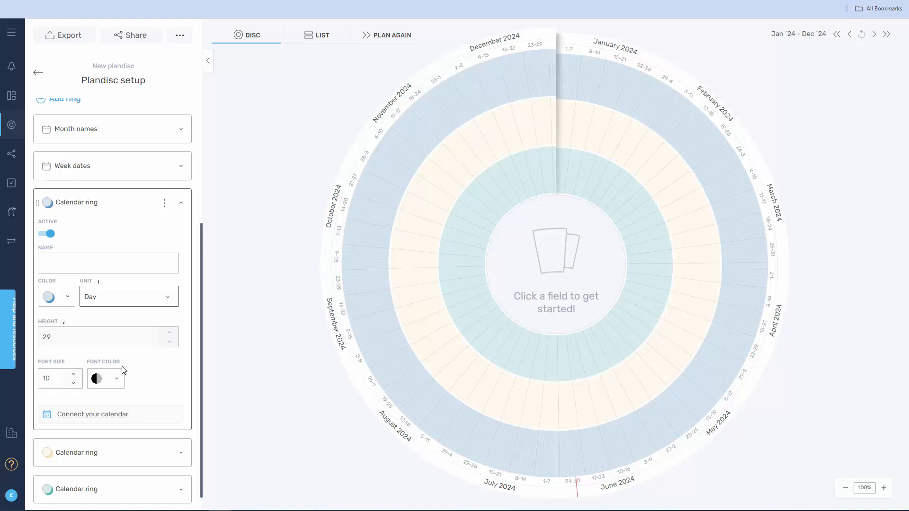
left_click(185, 205)
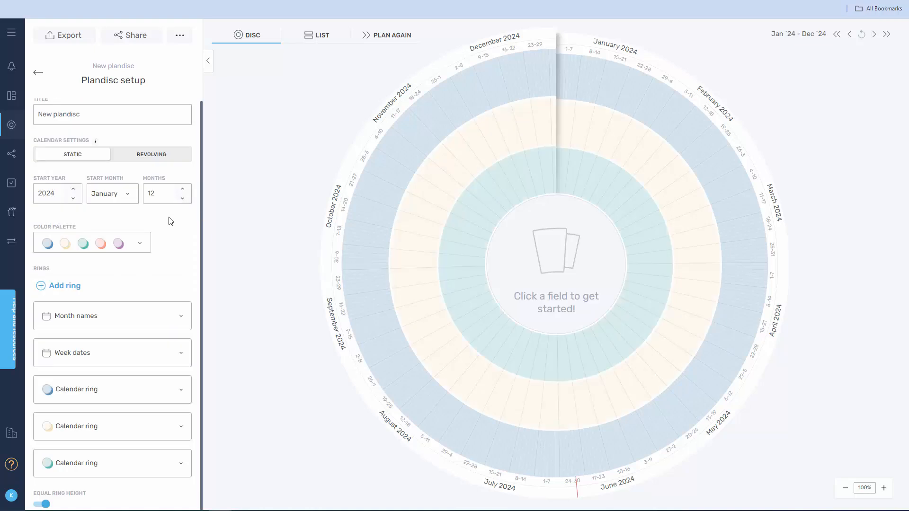
- Add a header ring and move it between the week dates and the blue calendar ring
left_click(57, 291)
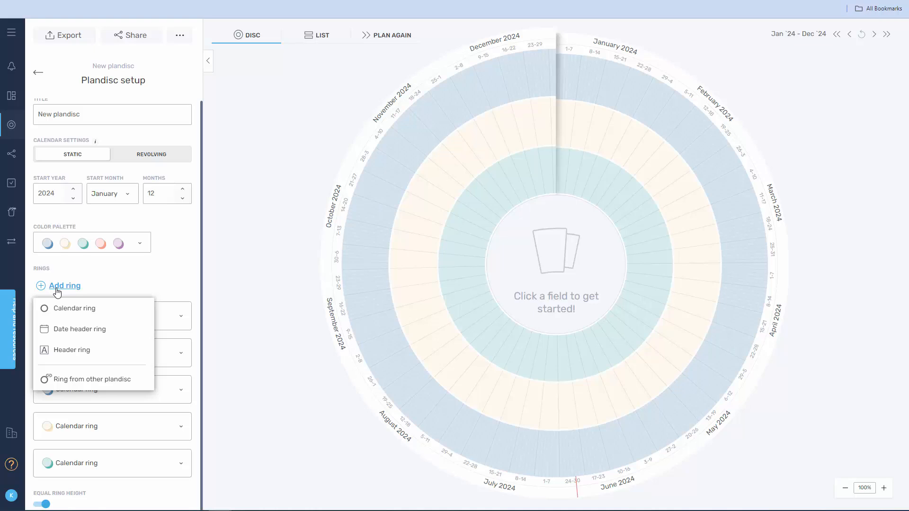
left_click(70, 351)
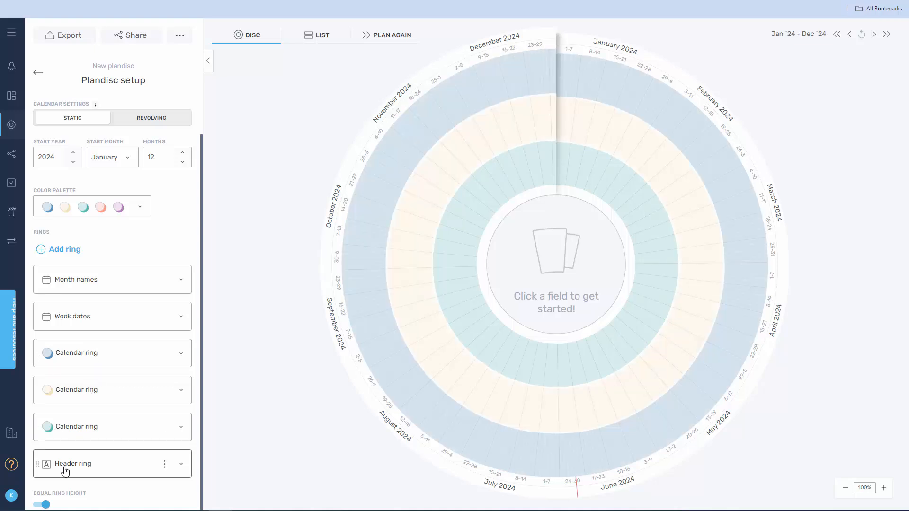
left_click_drag(65, 467, 67, 362)
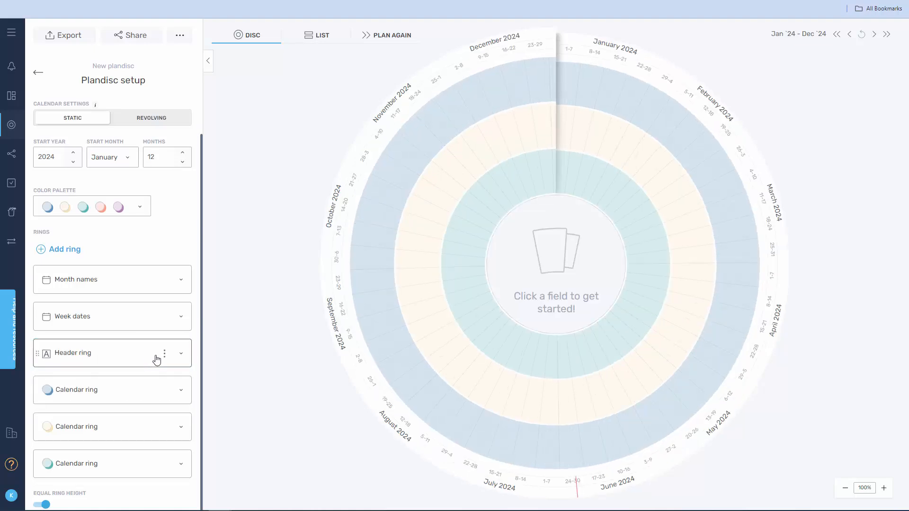
- Set the header text of the header ring to Department 1
left_click(182, 355)
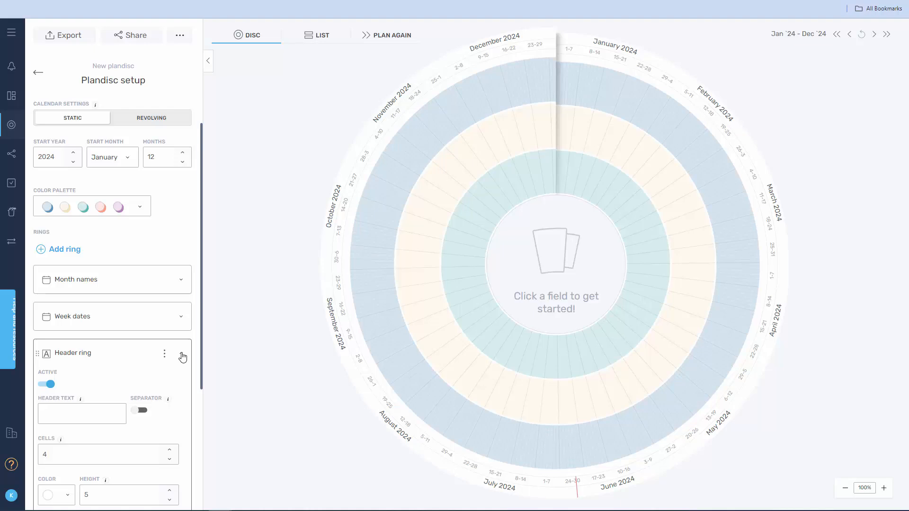
scroll(179, 356, "down", 2)
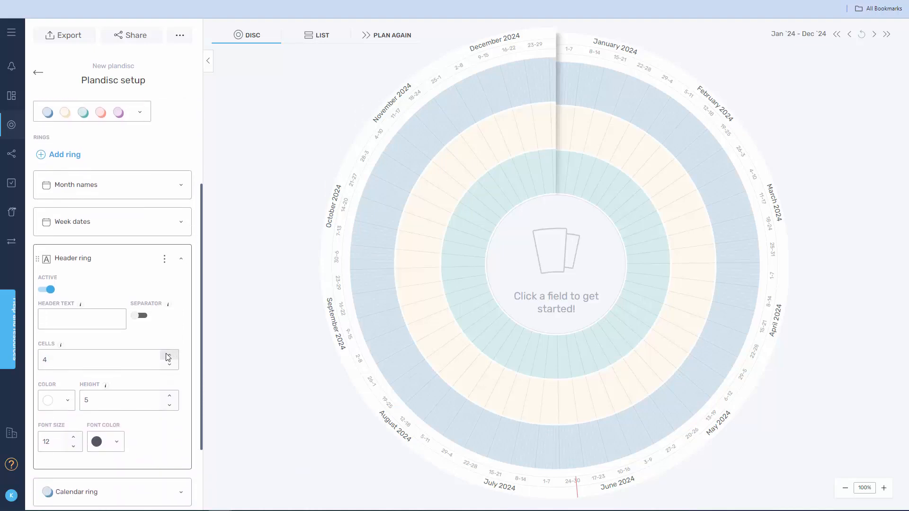
left_click(104, 320)
type("Depart")
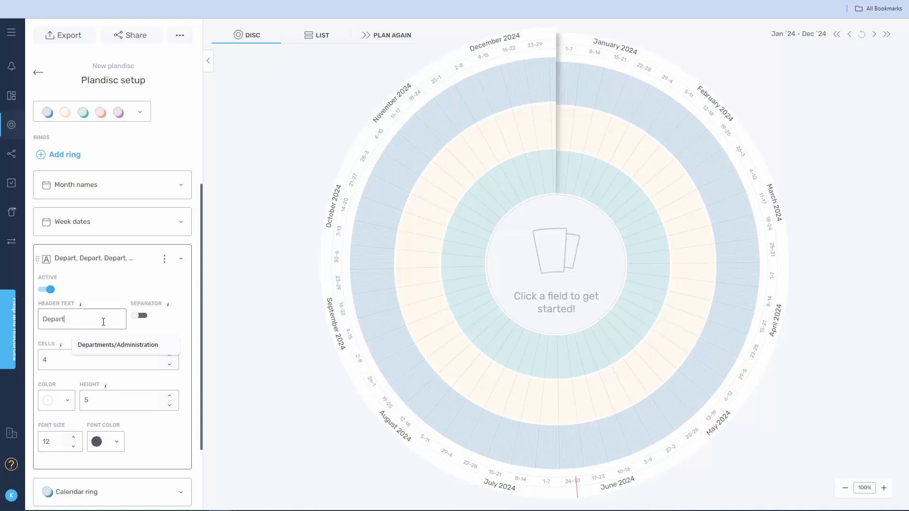
type("ment 1")
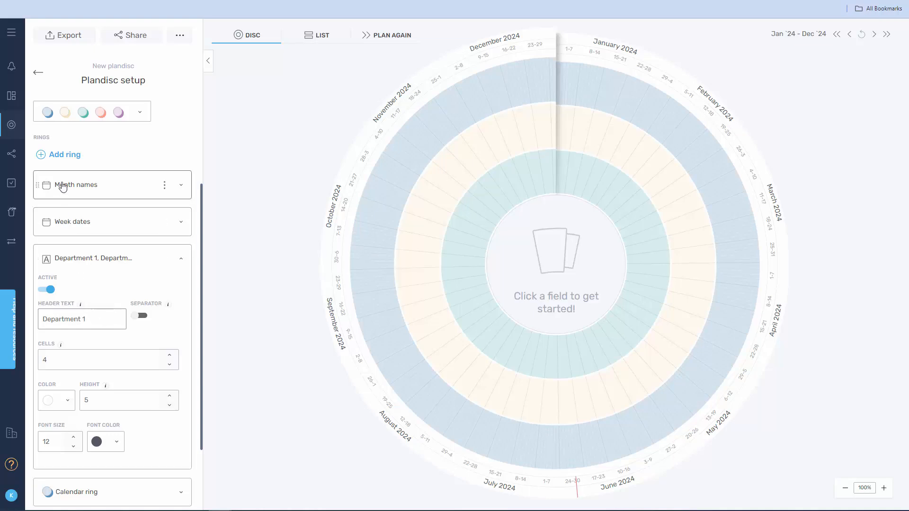
- Browse the rings available from other plandiscs and check the insert options for the HR ring of Plan across departments
left_click(68, 159)
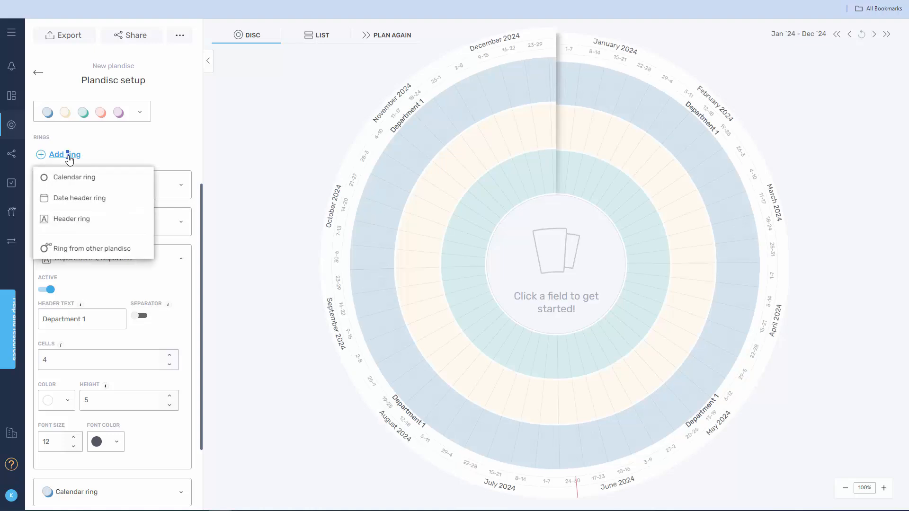
left_click(66, 251)
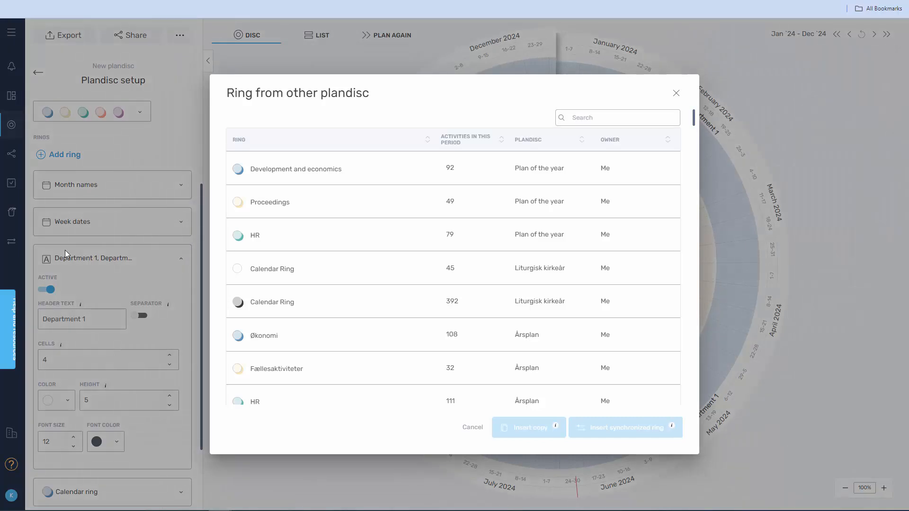
left_click(355, 199)
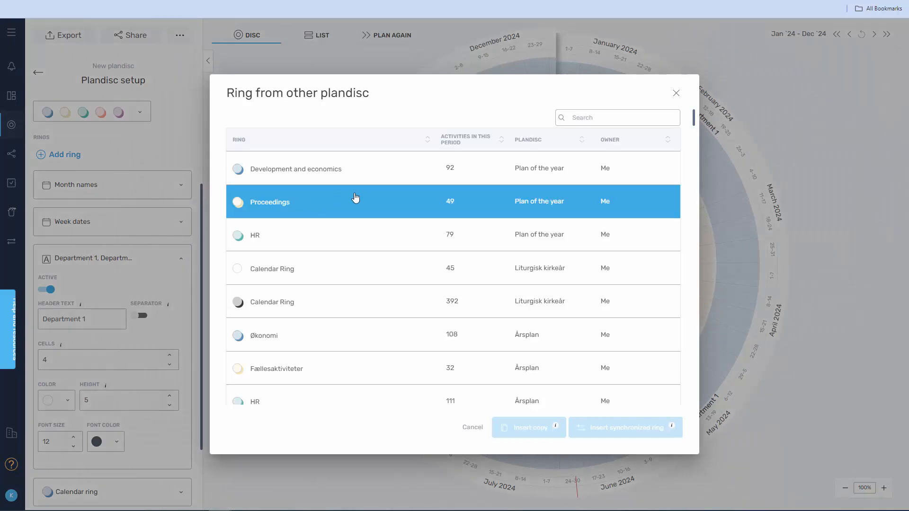
left_click(408, 183)
scroll(408, 185, "down", 1)
left_click(409, 189)
scroll(408, 190, "down", 3)
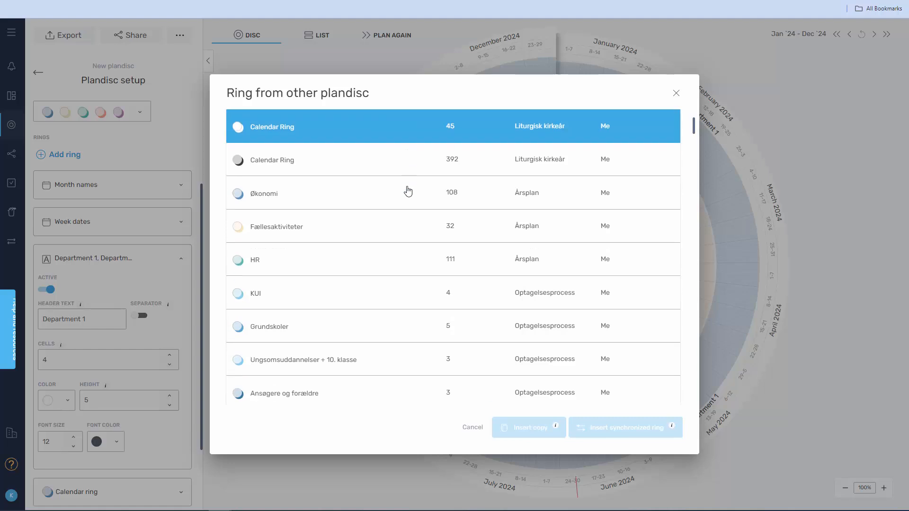
scroll(407, 190, "down", 2)
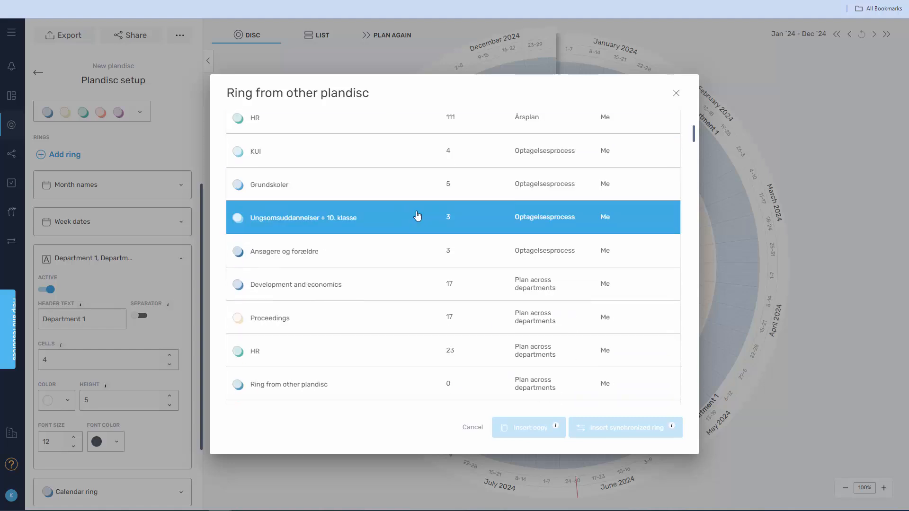
scroll(416, 216, "down", 2)
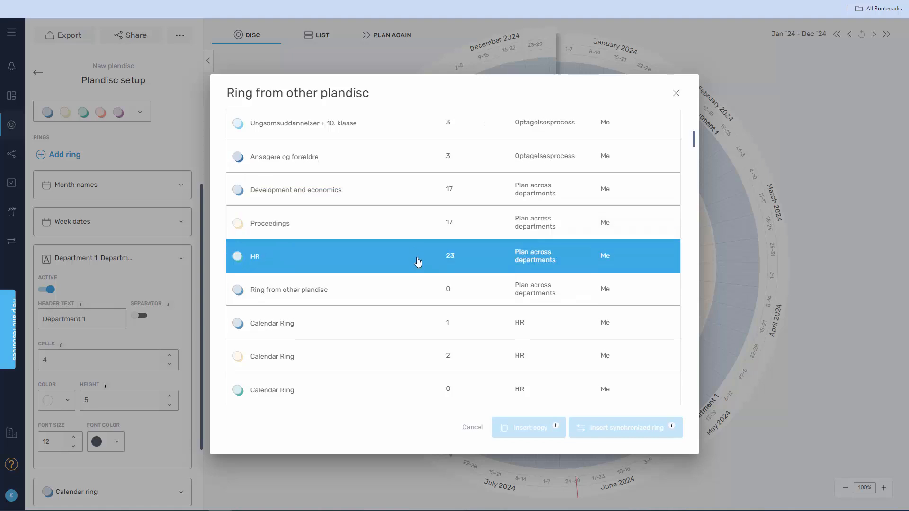
left_click(418, 263)
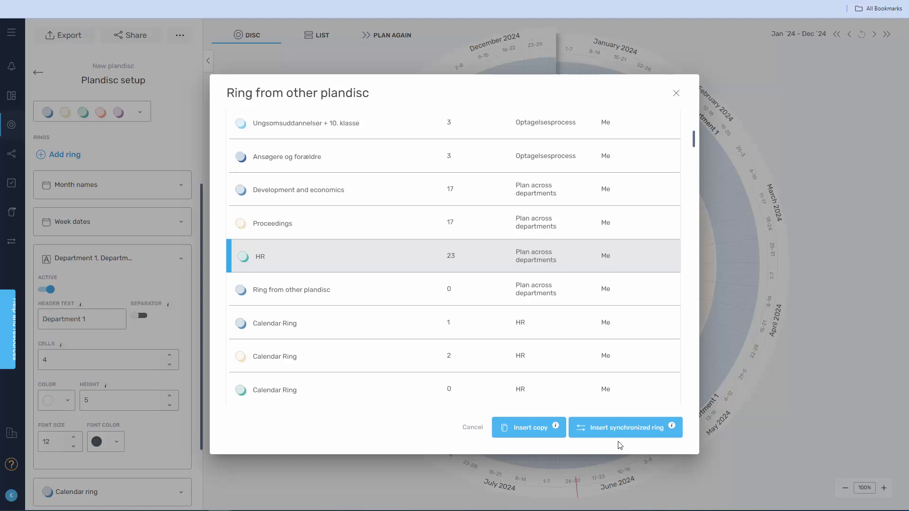
left_click(466, 432)
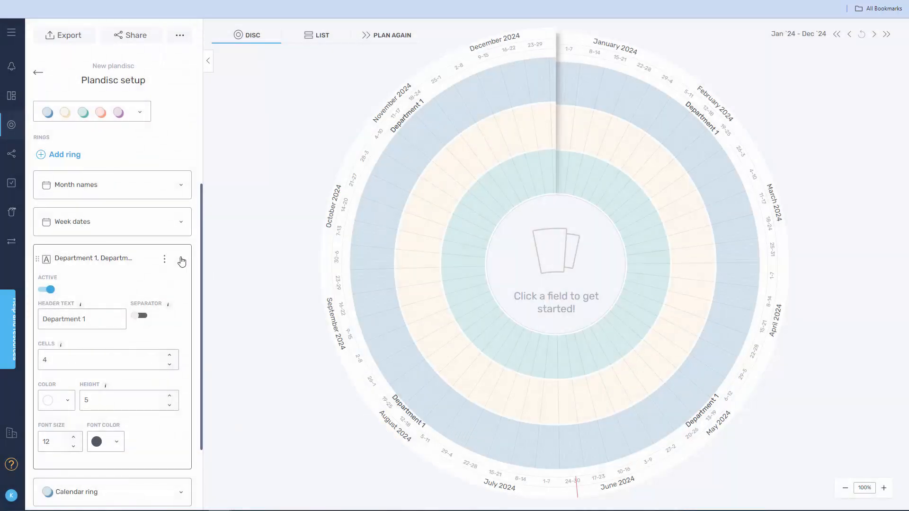
- Start a one-way calendar synchronization for the outermost blue calendar ring
left_click(181, 261)
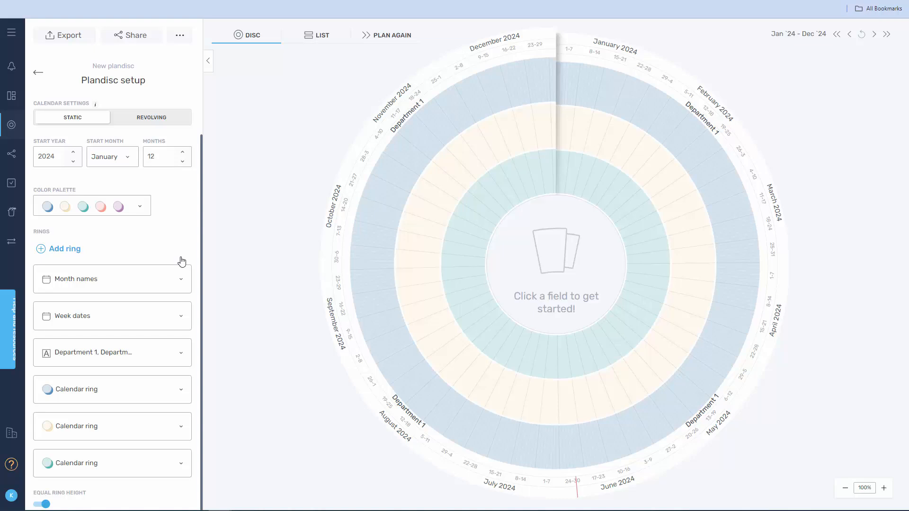
left_click(180, 396)
scroll(181, 400, "down", 1)
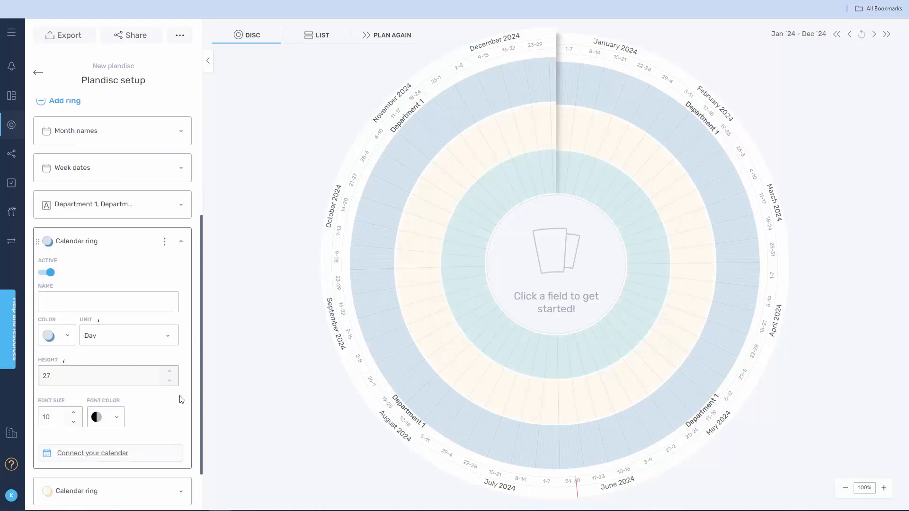
scroll(182, 400, "down", 1)
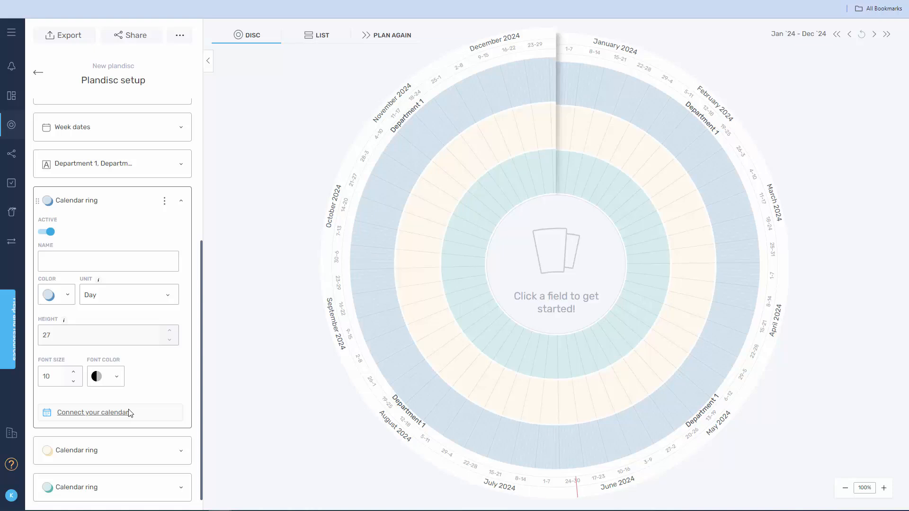
left_click(103, 417)
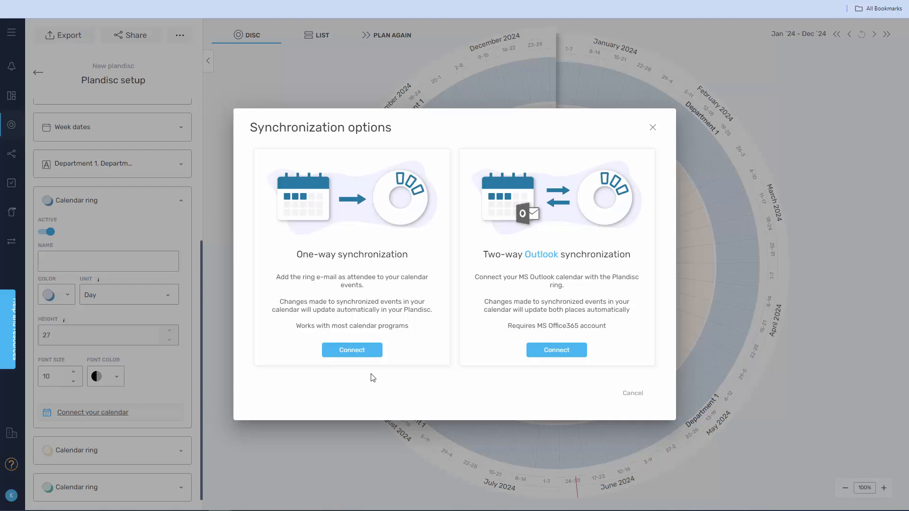
left_click(350, 355)
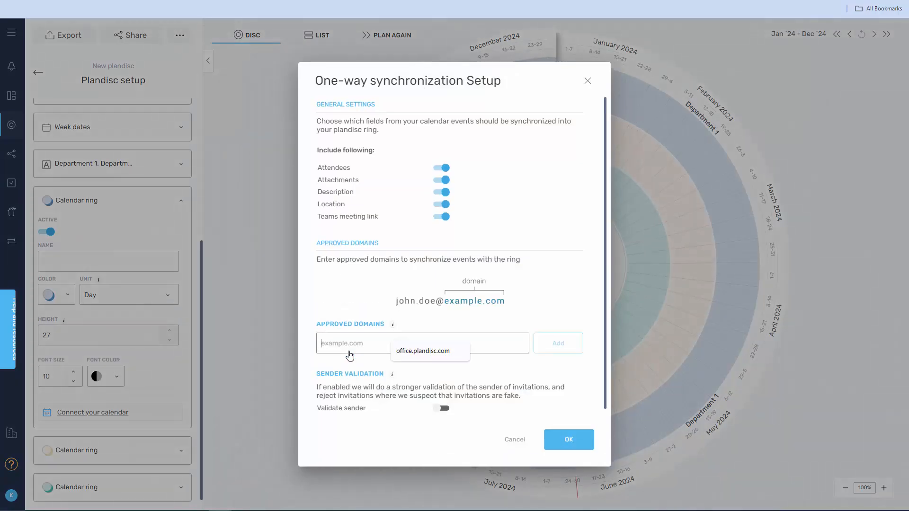
- Complete the synchronization setup with office.plandisc.com as approved domain and copy the ring's e-mail address
left_click(410, 351)
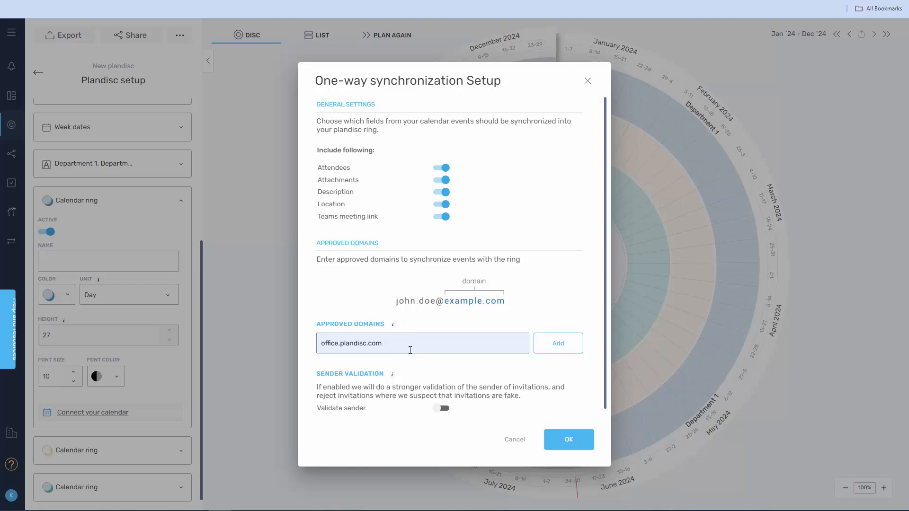
left_click(562, 343)
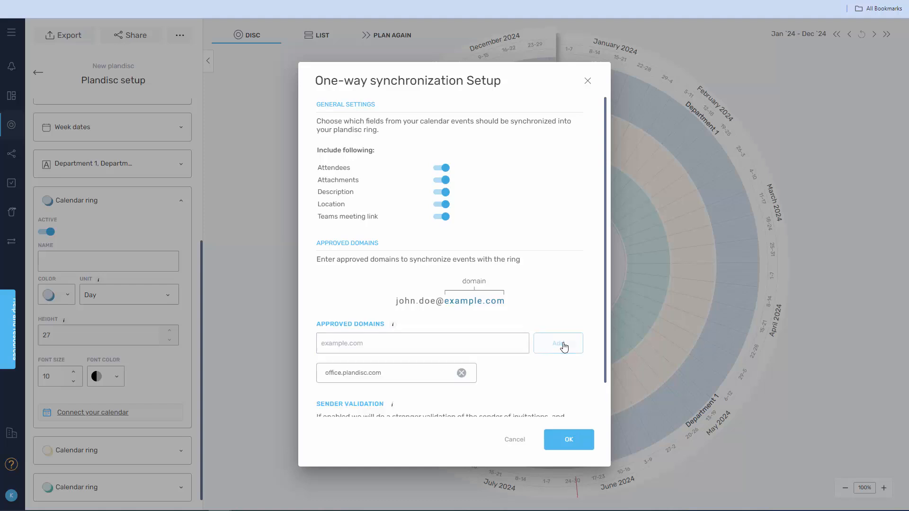
left_click(572, 441)
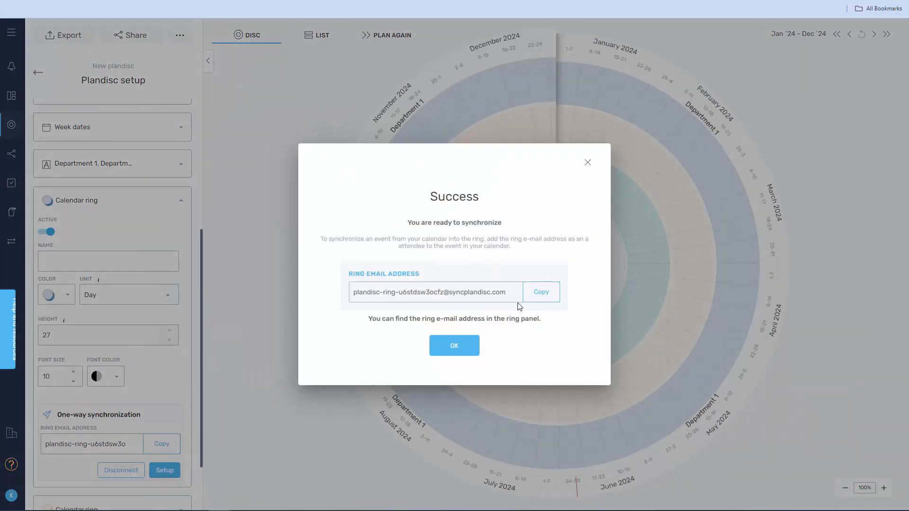
left_click(543, 295)
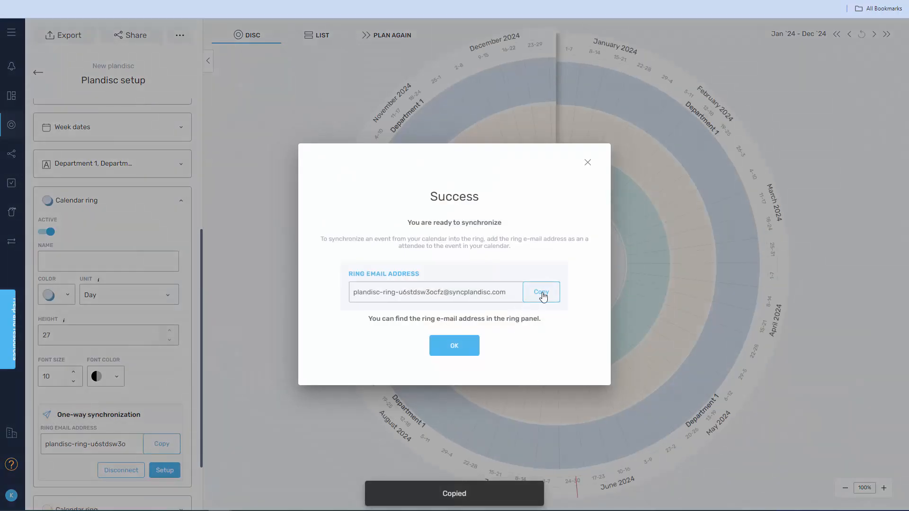
left_click(470, 349)
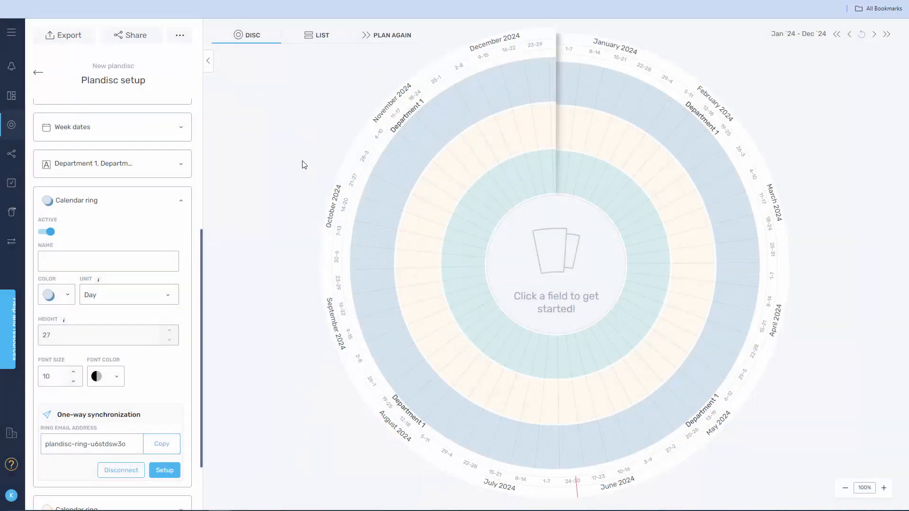
- Switch to the Outlook calendar and start a new event titled Meeting on 4 June 2024
left_click(225, 1)
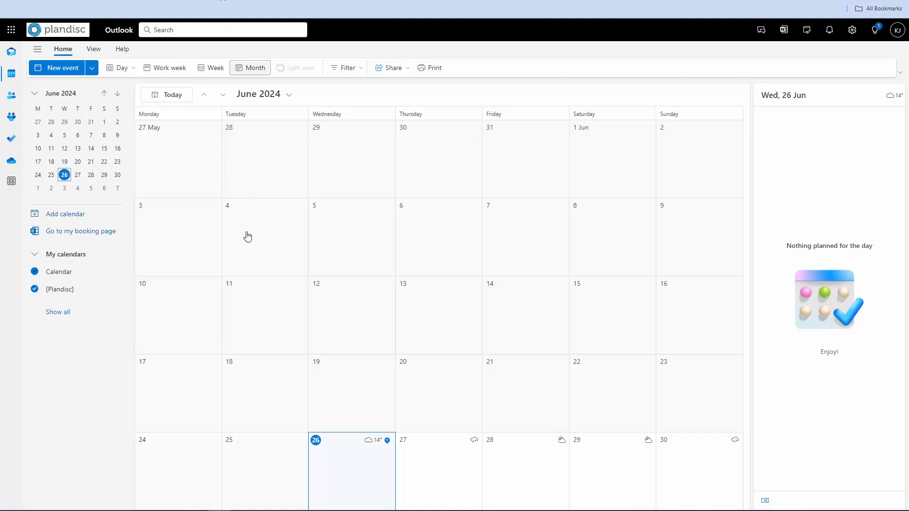
left_click(247, 237)
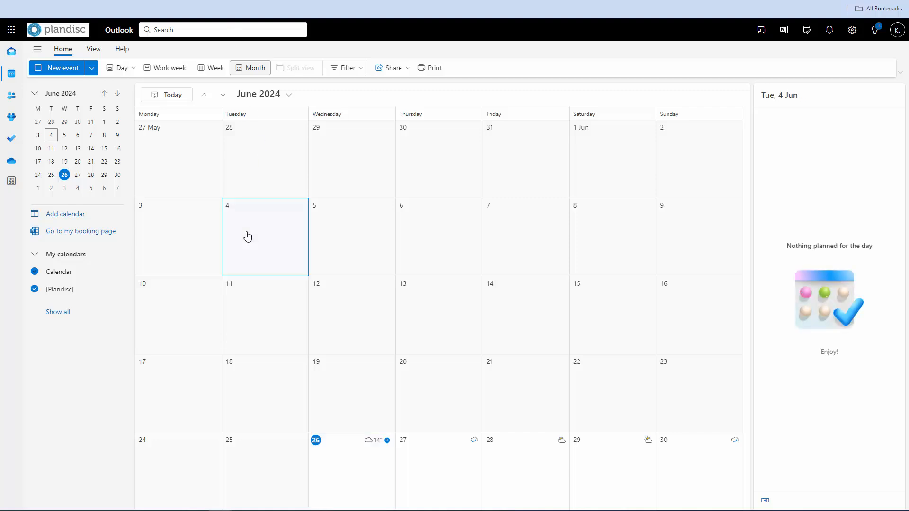
left_click(248, 237)
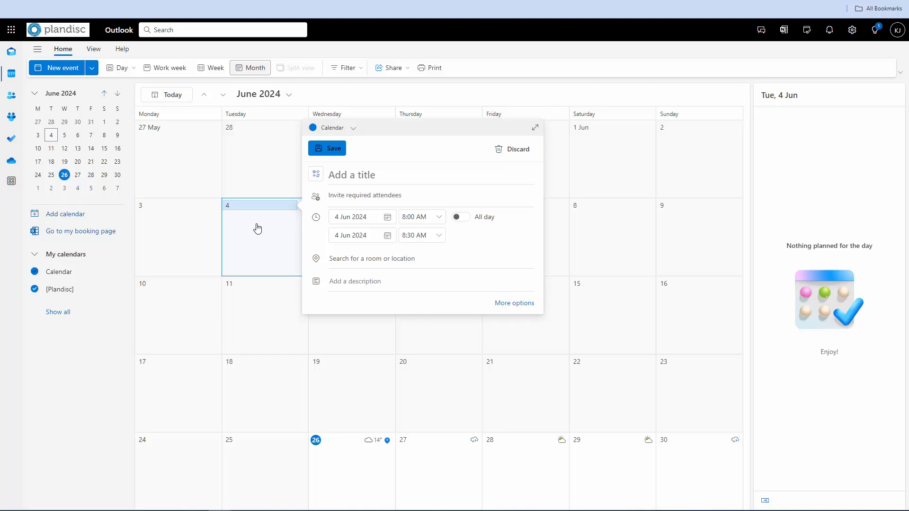
type("Meetinm")
key("BackSpace")
type("g")
- Send the meeting invitation to the copied ring e-mail address, then switch back to Plandisc and reload the disc
left_click(359, 199)
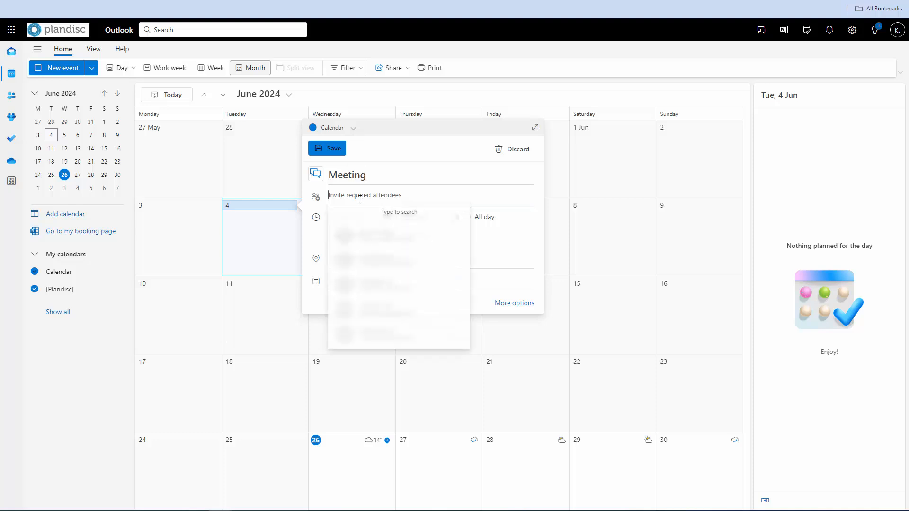
key("ctrl+v")
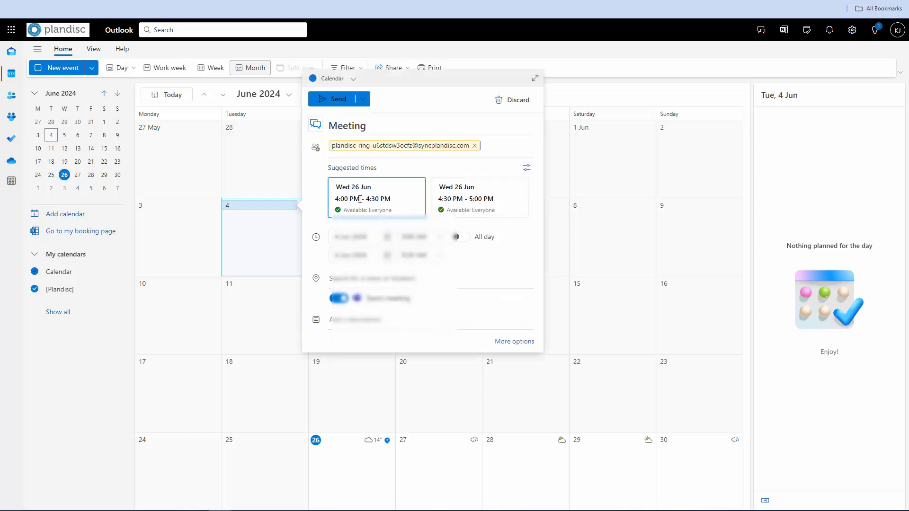
left_click(337, 99)
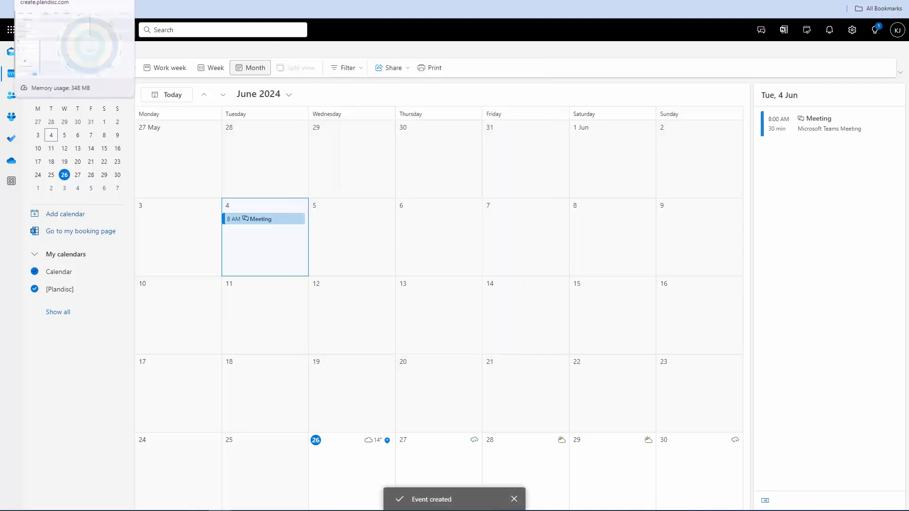
left_click(57, 1)
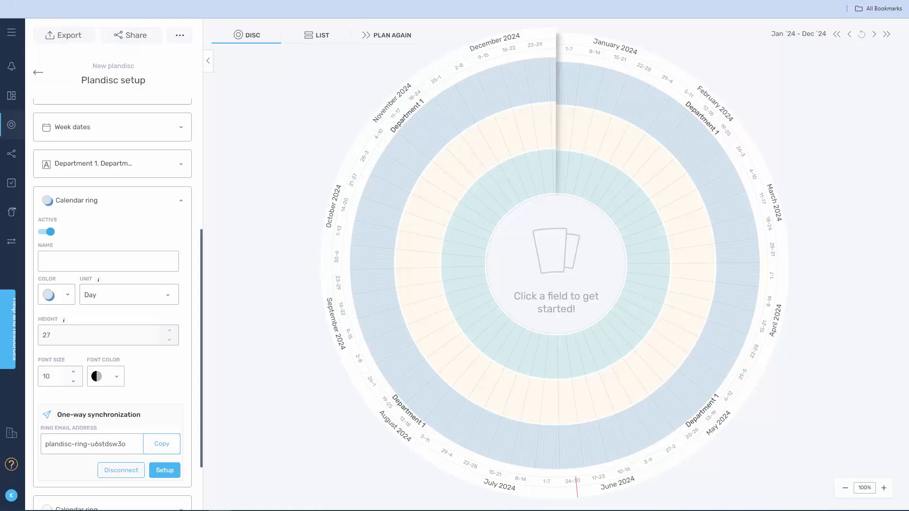
key("F5")
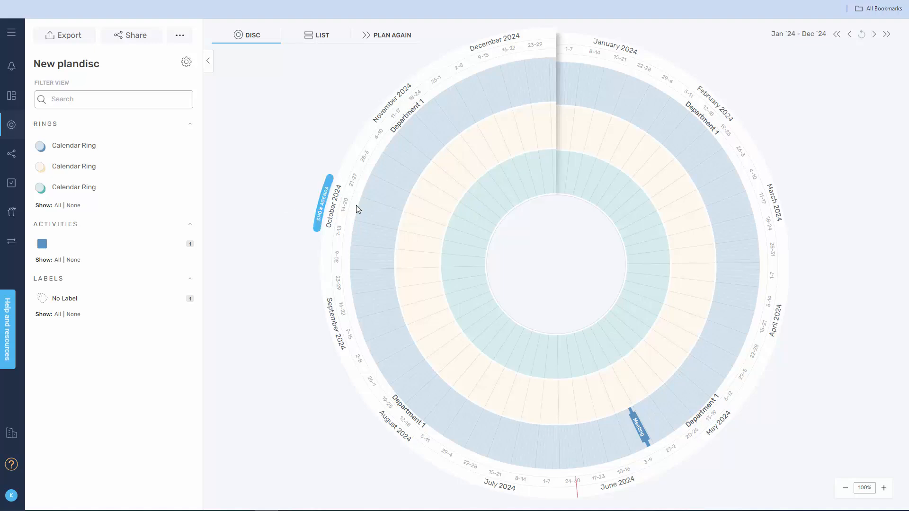
- Add an activity titled Conference to the middle yellow ring and set it as an all-day activity on 11 October 2024
left_click(421, 227)
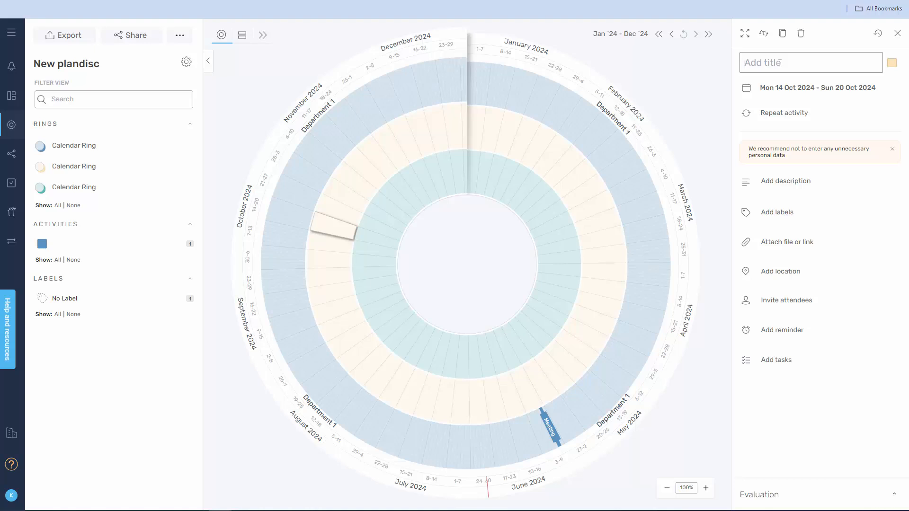
type("Conference")
left_click(805, 94)
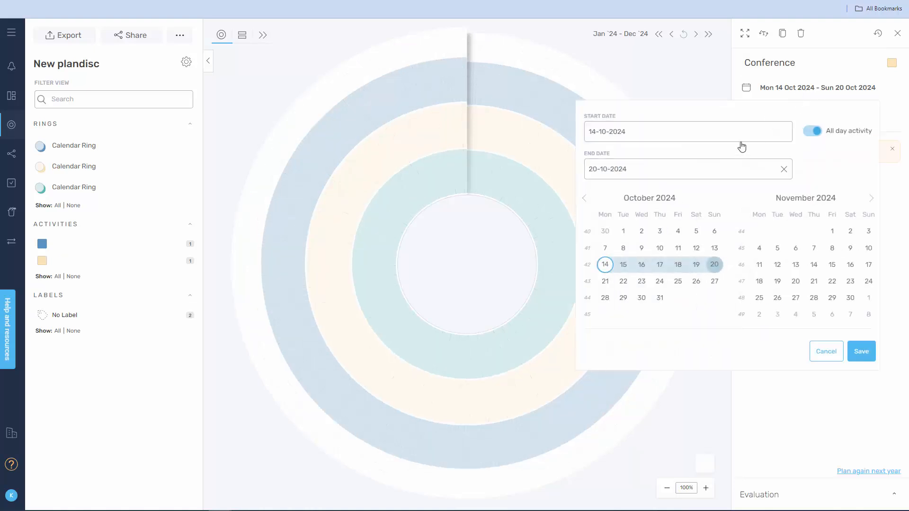
left_click(677, 249)
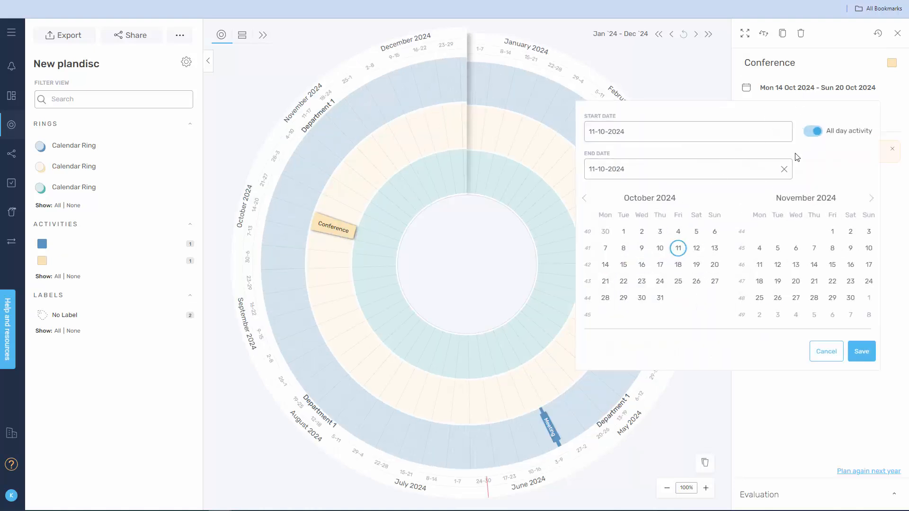
left_click(815, 134)
left_click(815, 134)
left_click(862, 352)
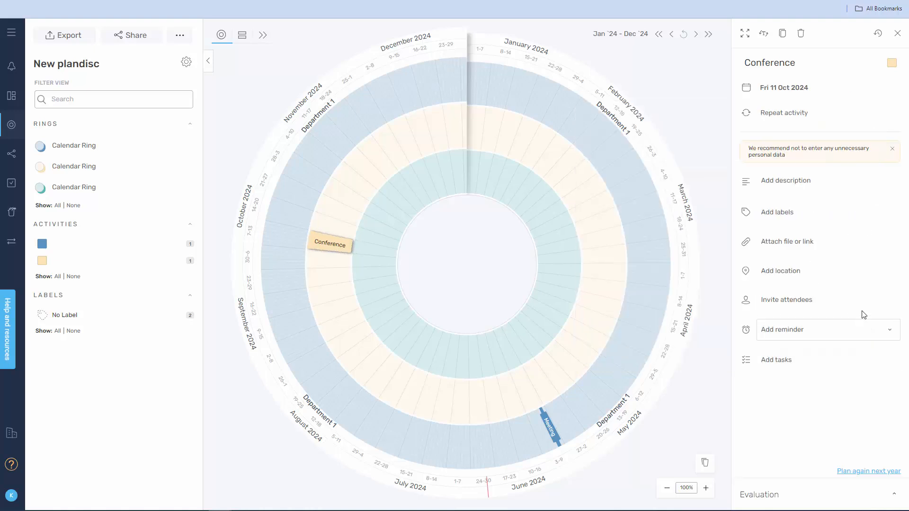
- Name the blue activity colour group Internal and the yellow one External
left_click(892, 63)
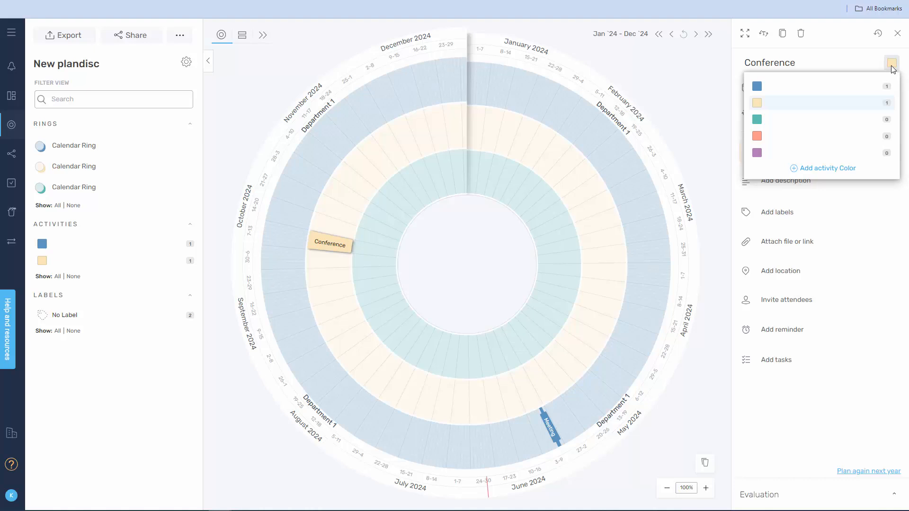
mouse_move(862, 87)
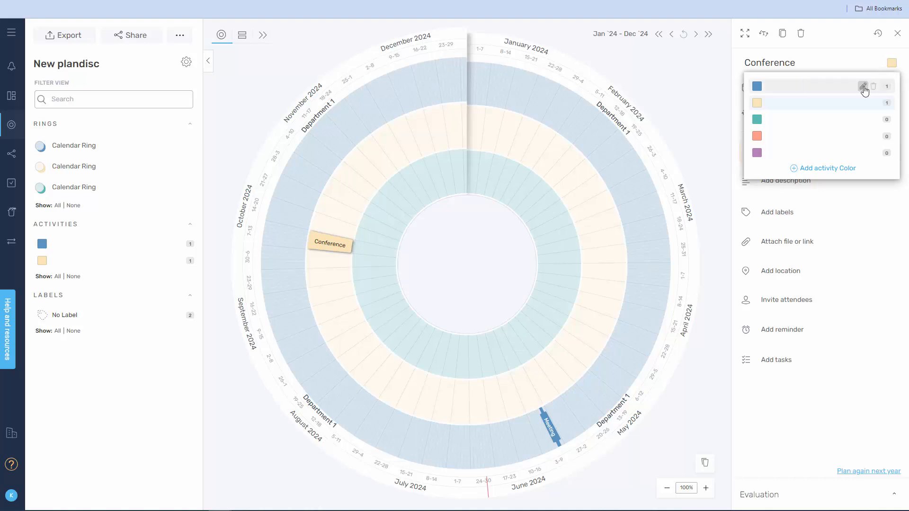
left_click(863, 87)
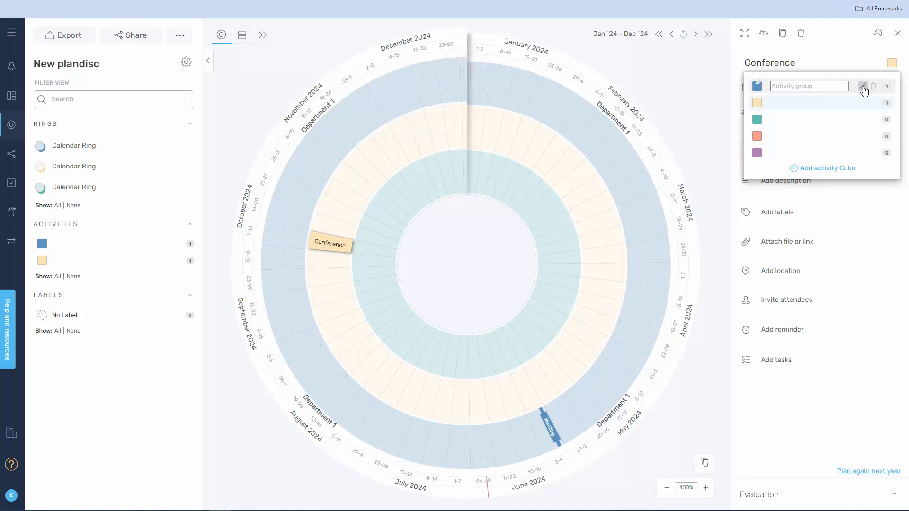
type("Internal")
left_click(863, 88)
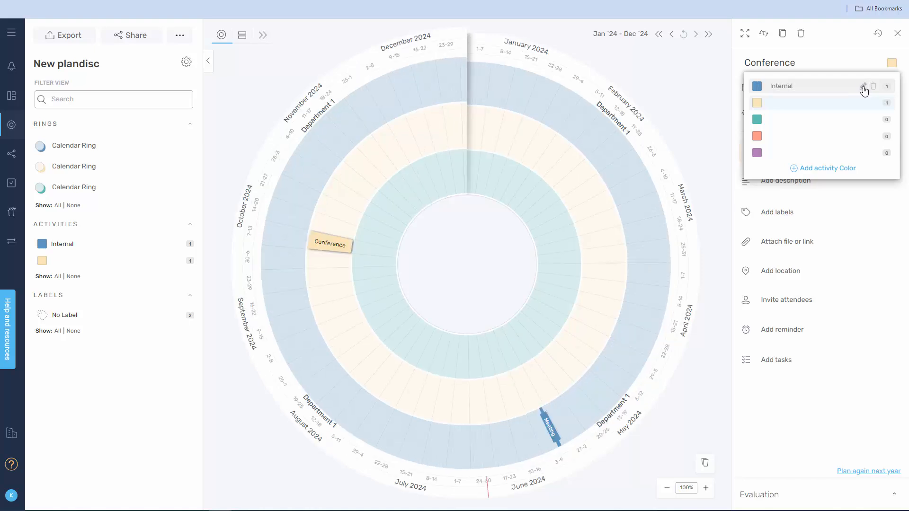
left_click(863, 103)
type("External")
left_click(863, 104)
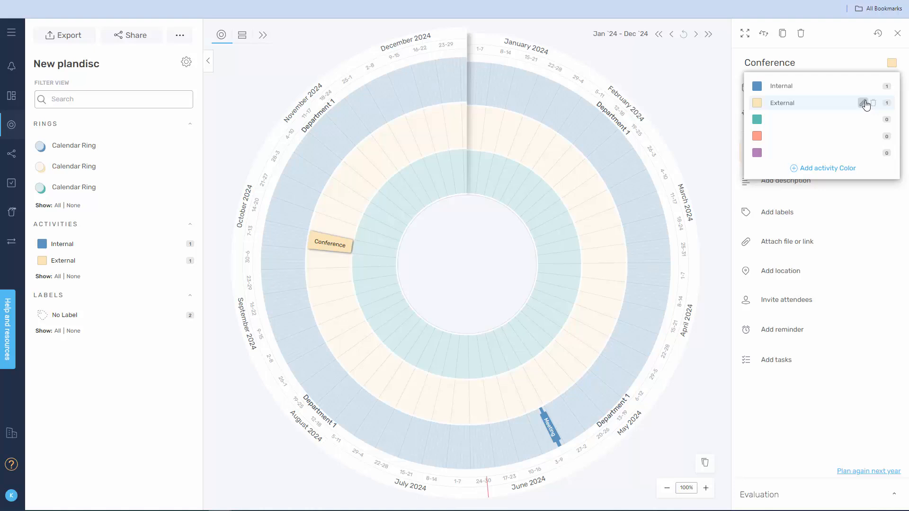
left_click(874, 59)
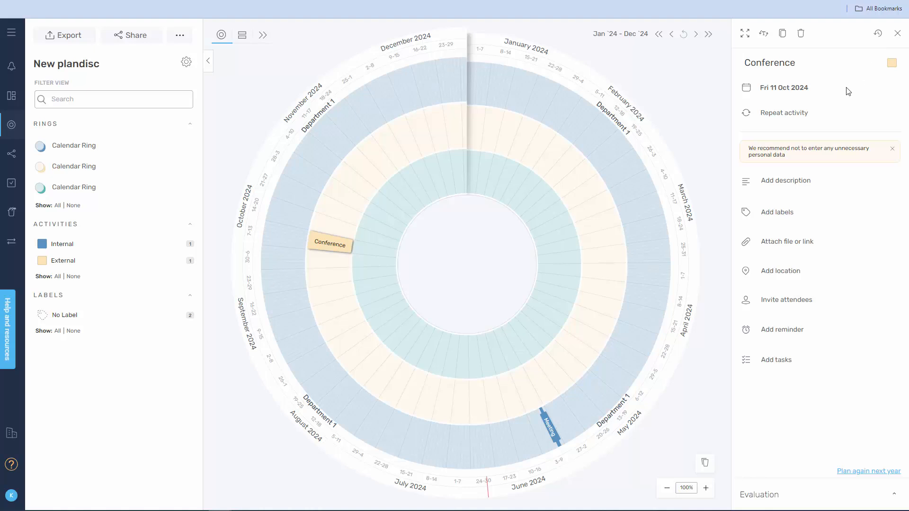
left_click(794, 115)
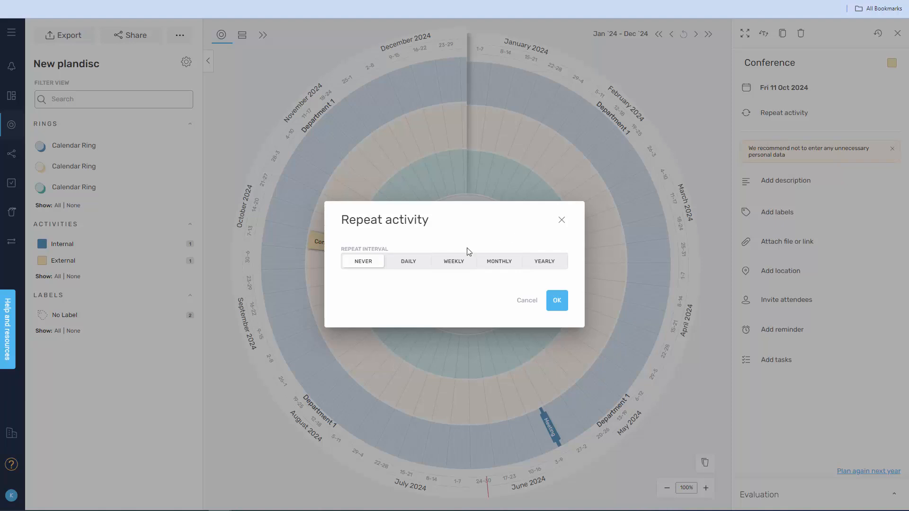
left_click(410, 269)
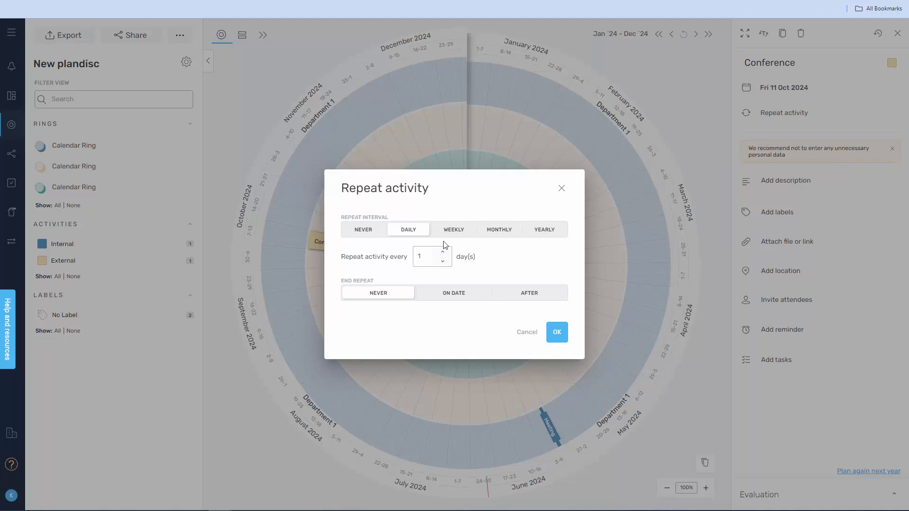
left_click(458, 231)
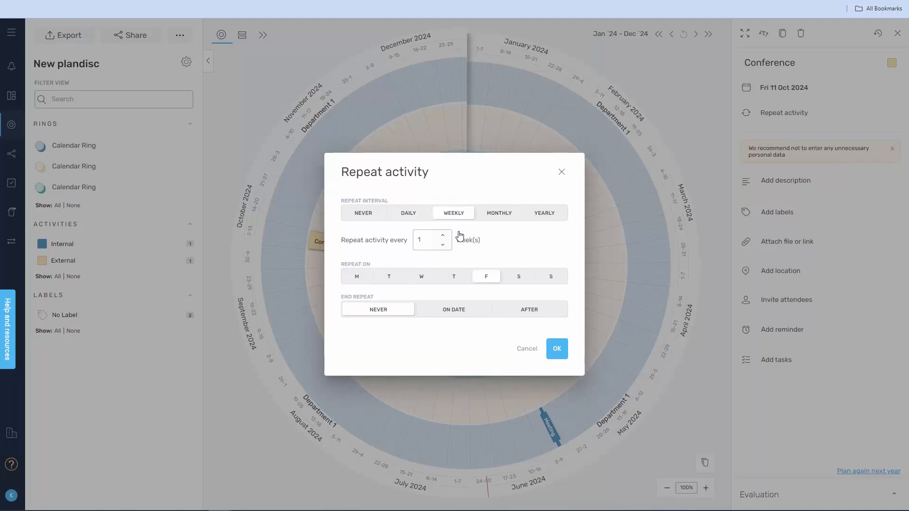
left_click(493, 217)
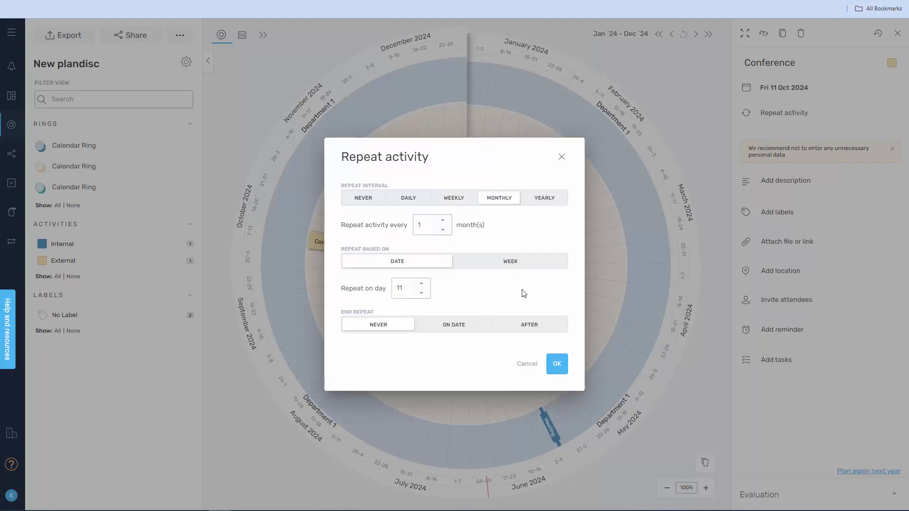
left_click(534, 369)
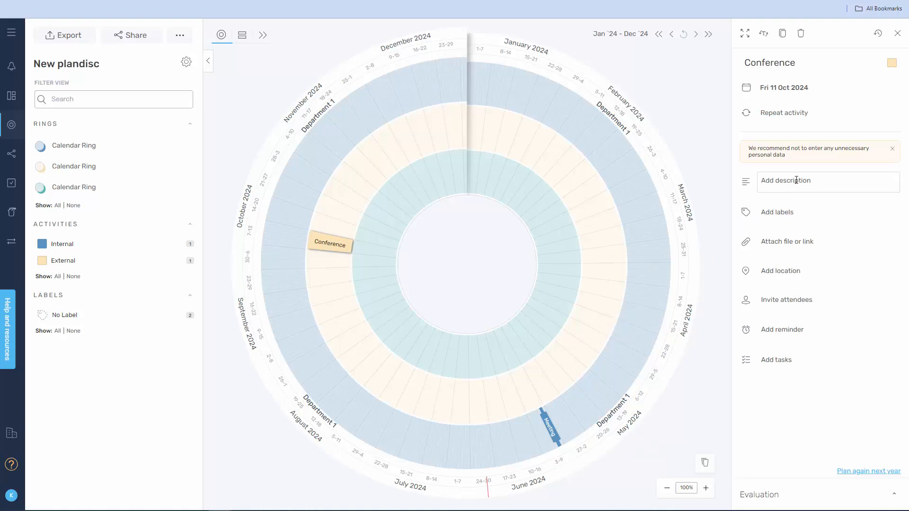
left_click(821, 181)
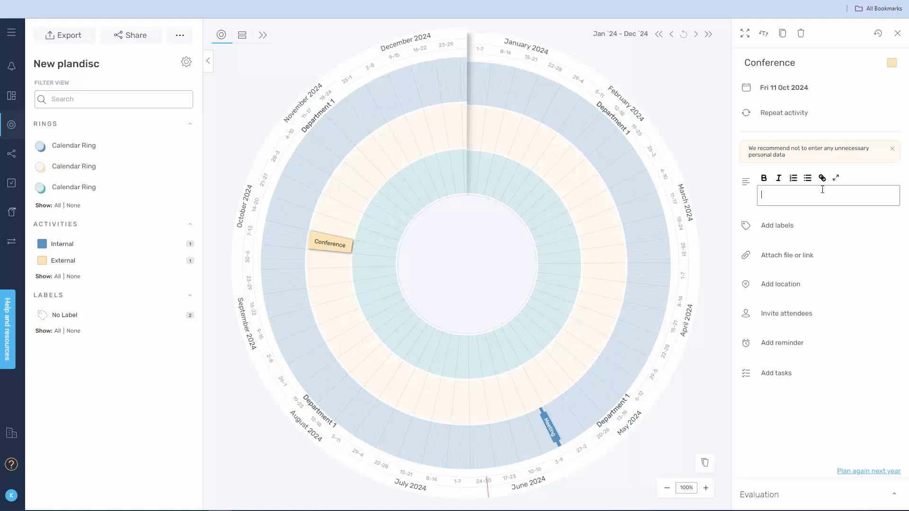
- Name the red label Important and apply it to the Conference activity
left_click(834, 227)
left_click(834, 219)
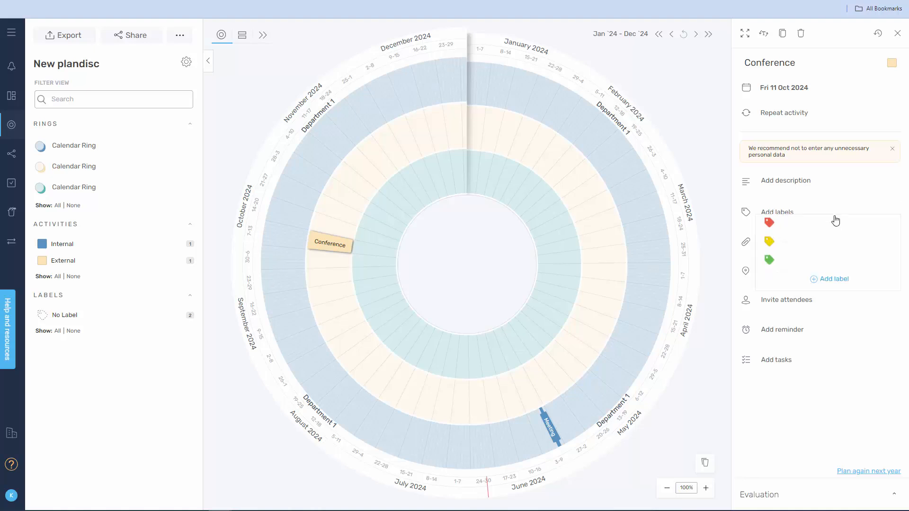
left_click(862, 225)
type("Important")
key("Return")
left_click(809, 230)
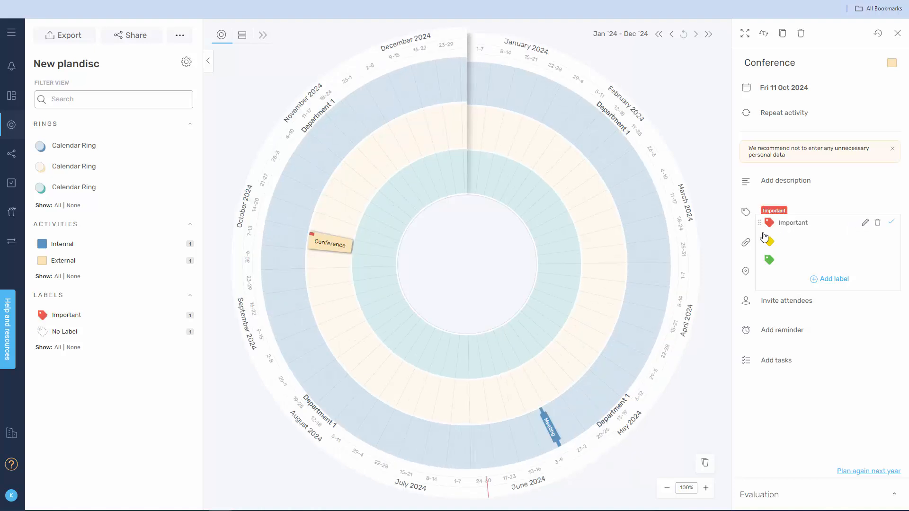
left_click(727, 231)
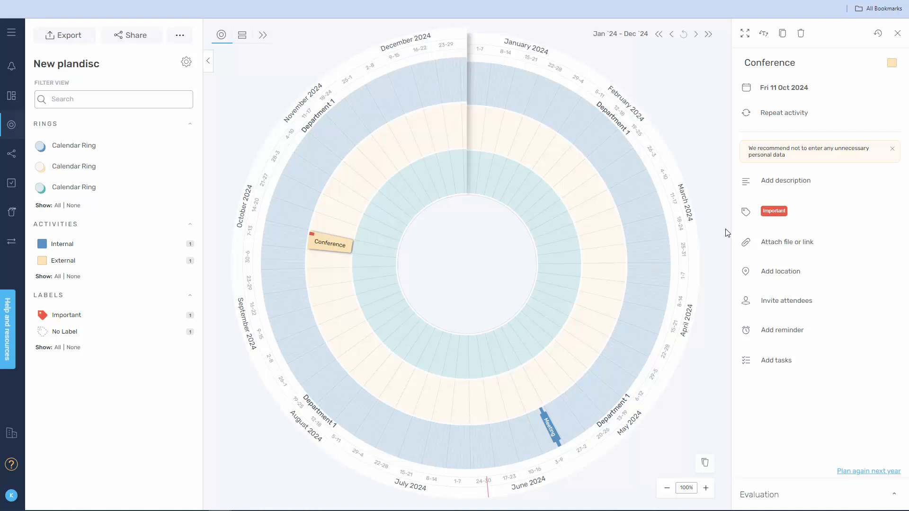
left_click(780, 248)
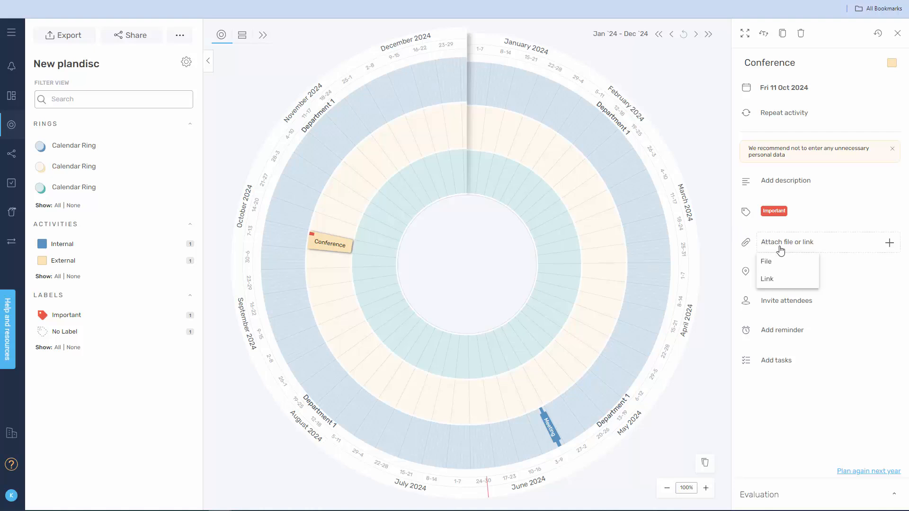
left_click(833, 272)
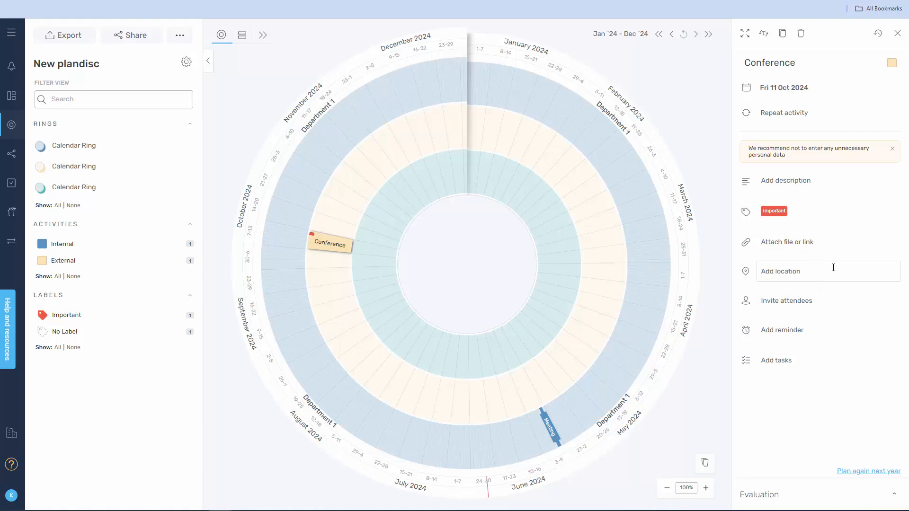
left_click(838, 301)
left_click(838, 303)
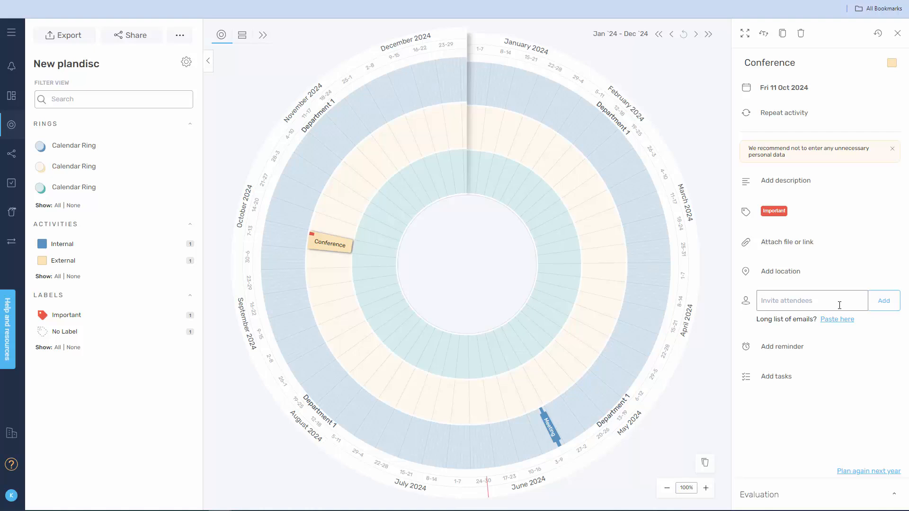
- Set the Conference reminder to one week before and add a task list to the activity
left_click(849, 356)
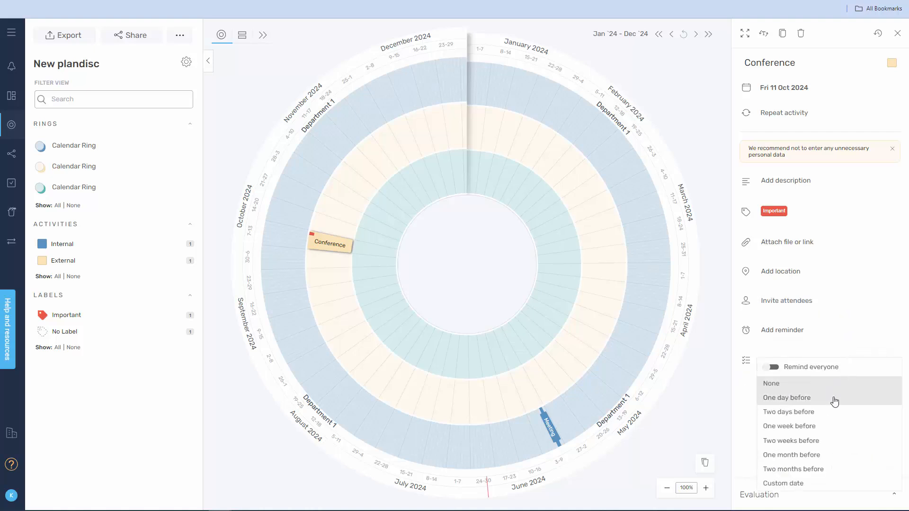
left_click(834, 430)
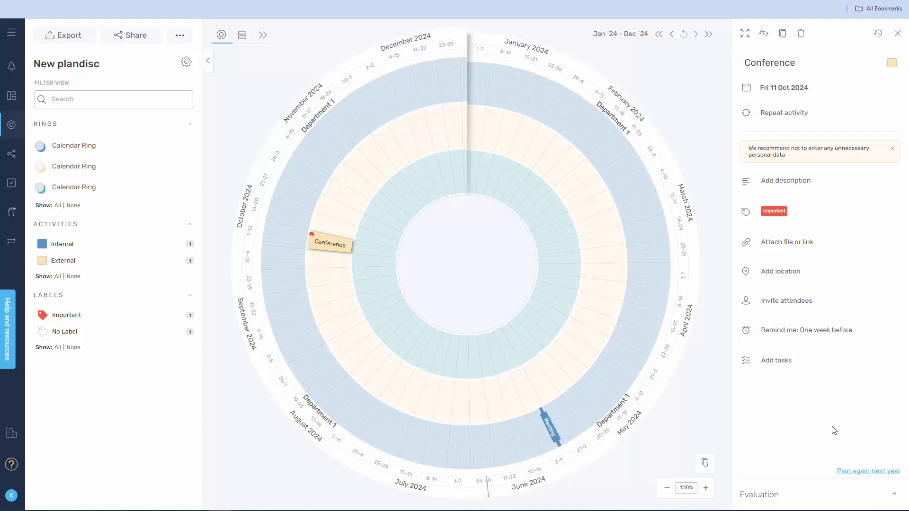
left_click(813, 366)
left_click(813, 366)
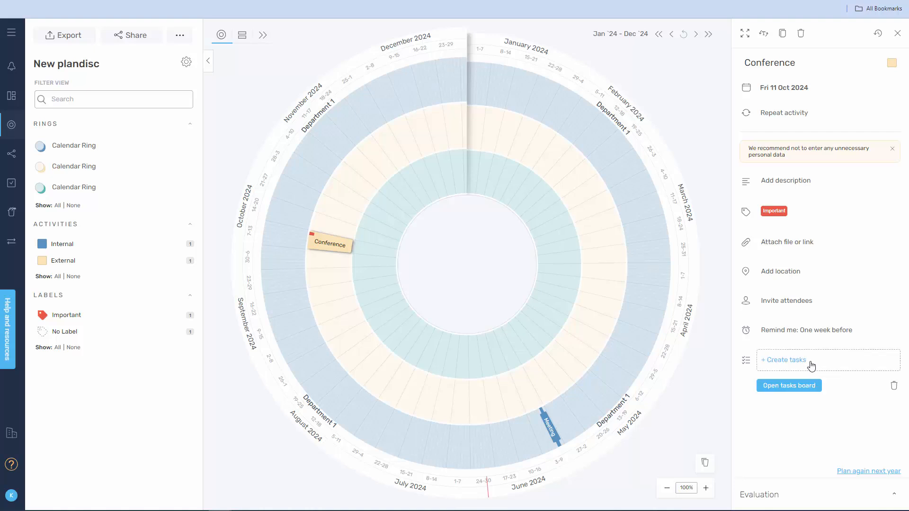
left_click(811, 365)
scroll(844, 359, "down", 2)
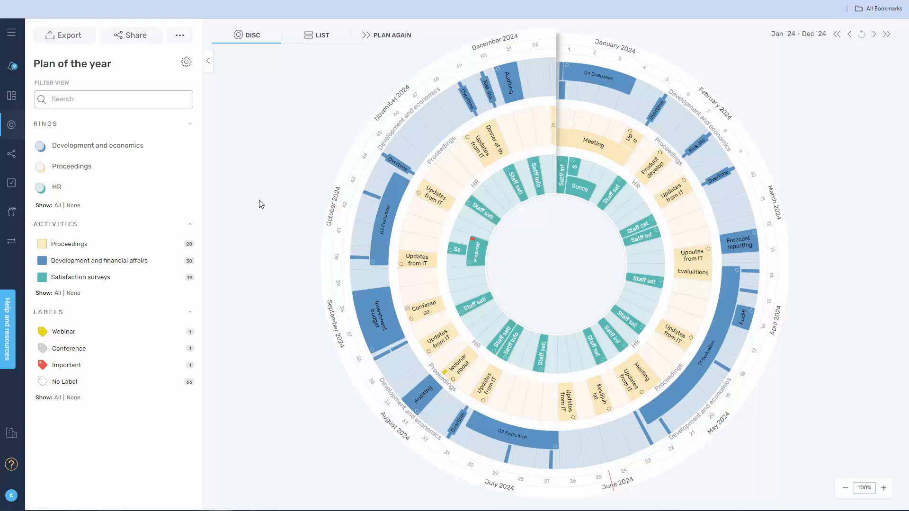
- In the Plan of the year disc, hide and restore the Proceedings ring, the Satisfaction surveys activities and the Conference label one after another
mouse_move(159, 158)
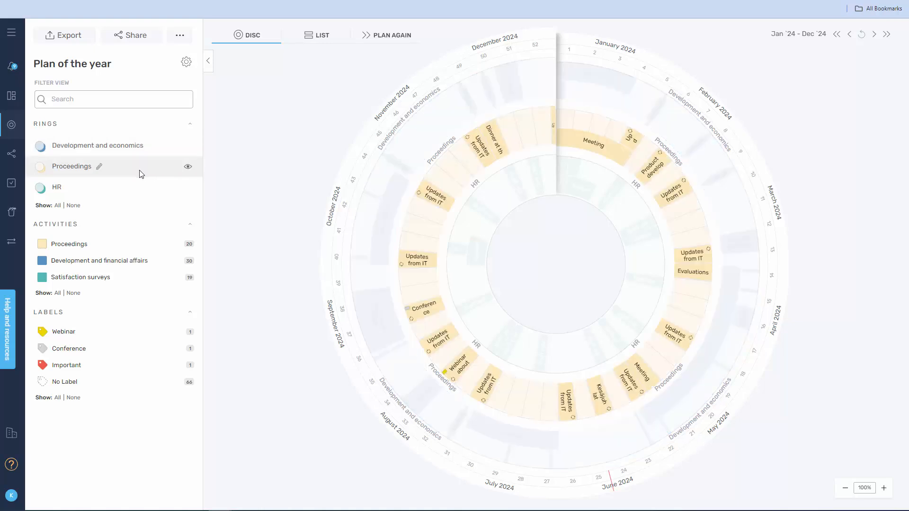
left_click(188, 168)
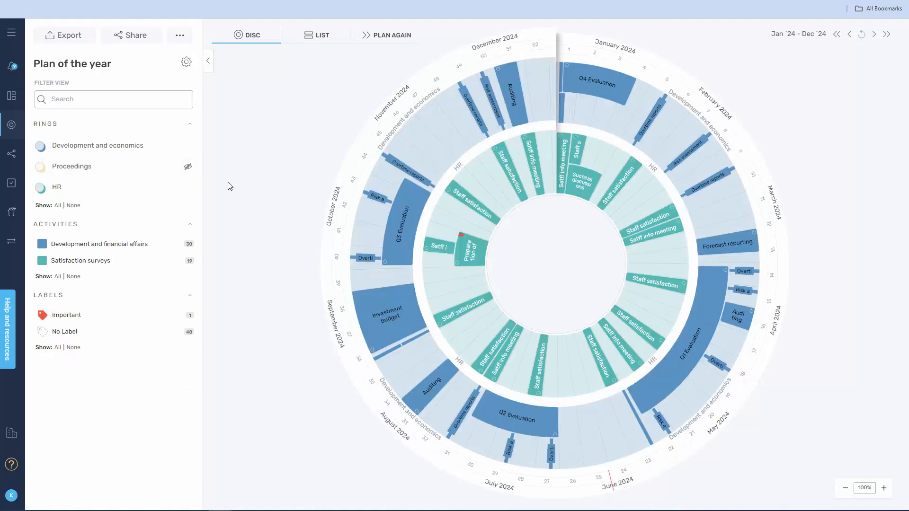
left_click(188, 167)
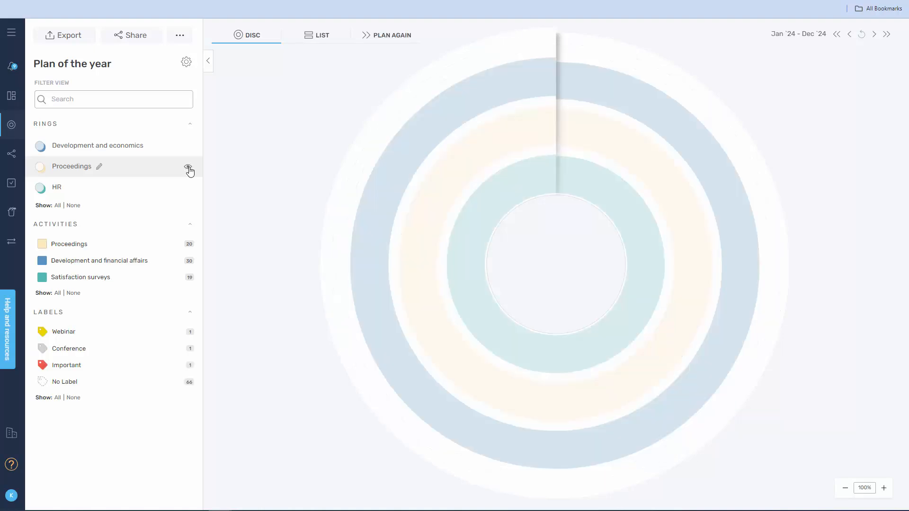
left_click(167, 279)
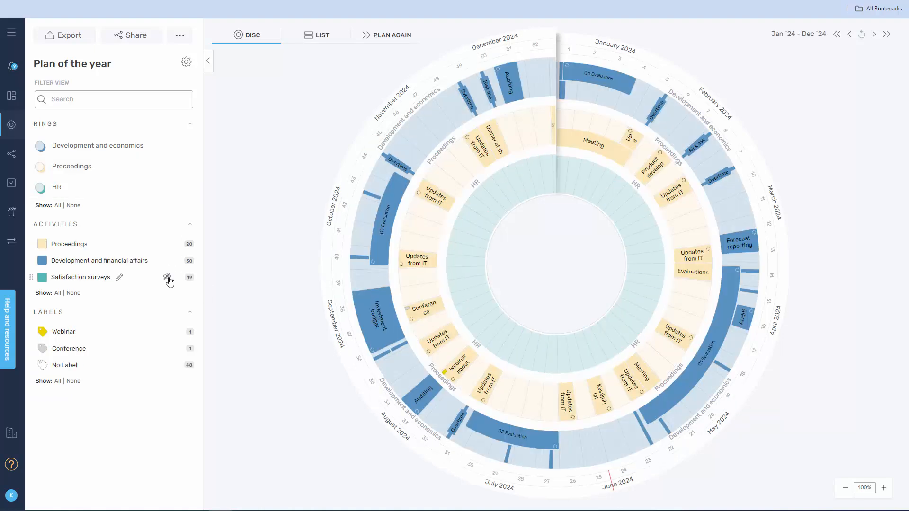
left_click(167, 279)
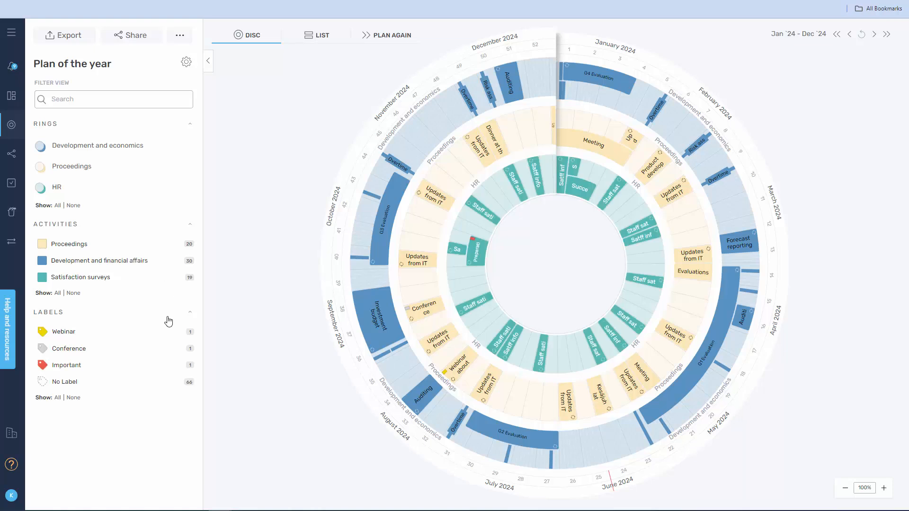
left_click(167, 349)
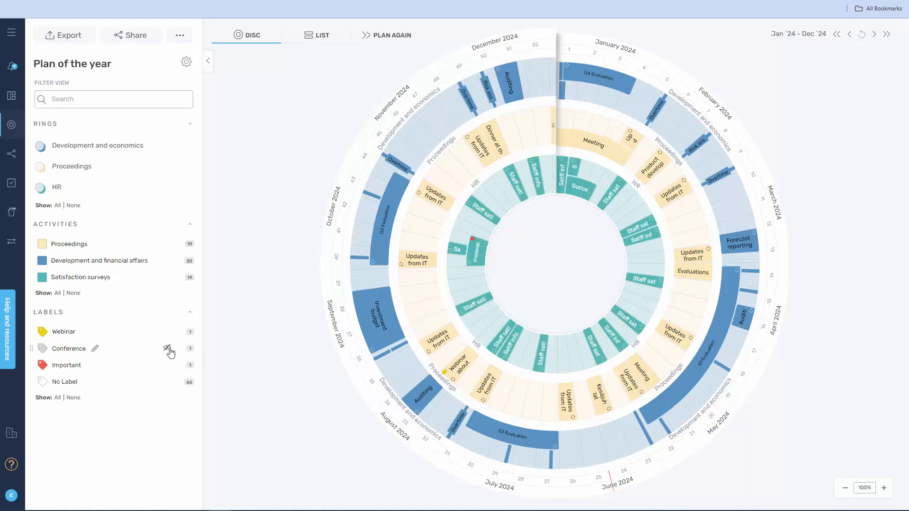
left_click(168, 349)
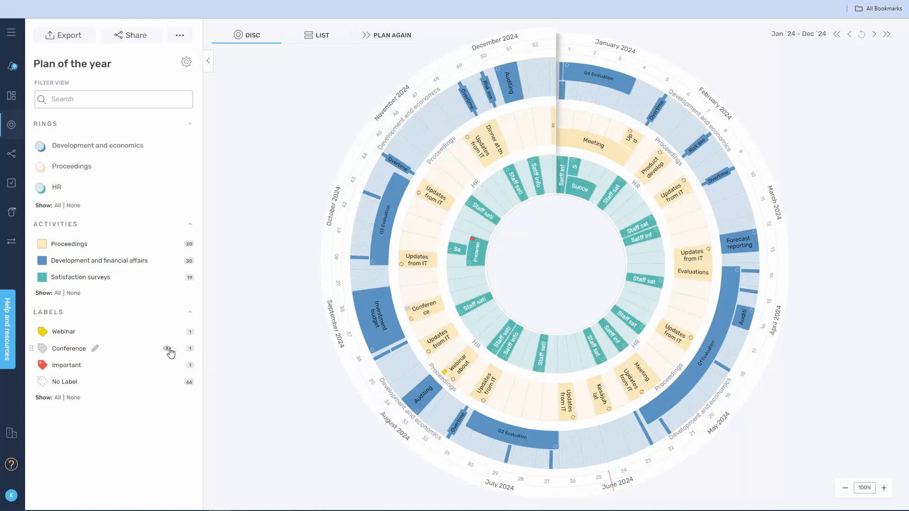